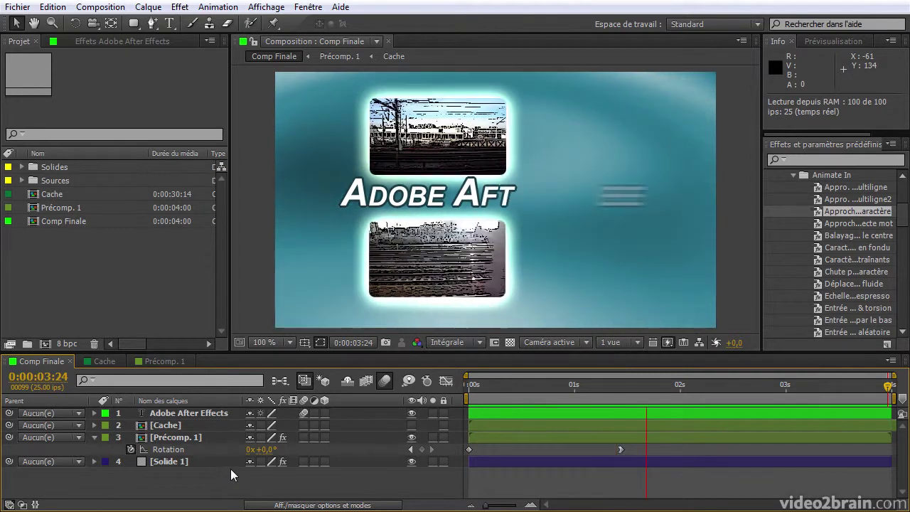
Step: Stop the preview playback and change the workspace from Standard to Minimal
click(143, 102)
click(210, 40)
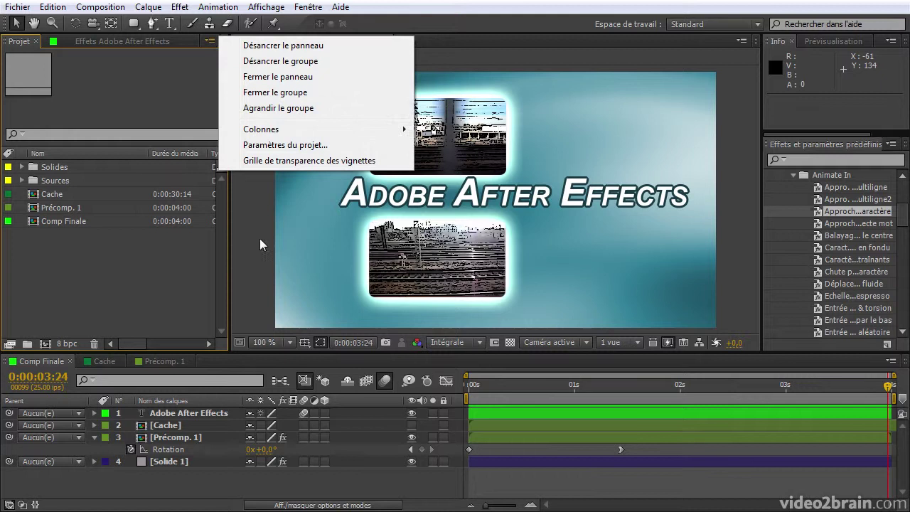
click(694, 24)
click(706, 72)
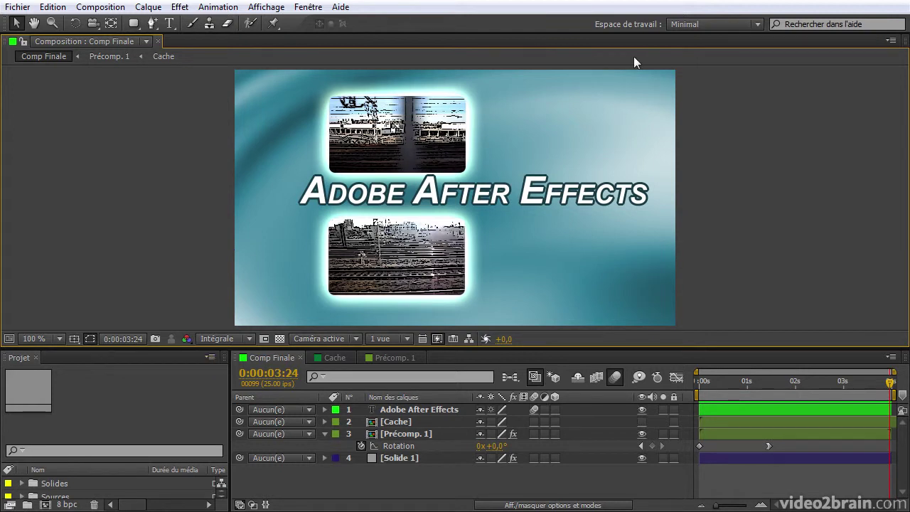
Step: Reset the Minimal workspace to its default layout, confirming with Oui, then return to Standard
click(718, 24)
click(709, 222)
click(498, 279)
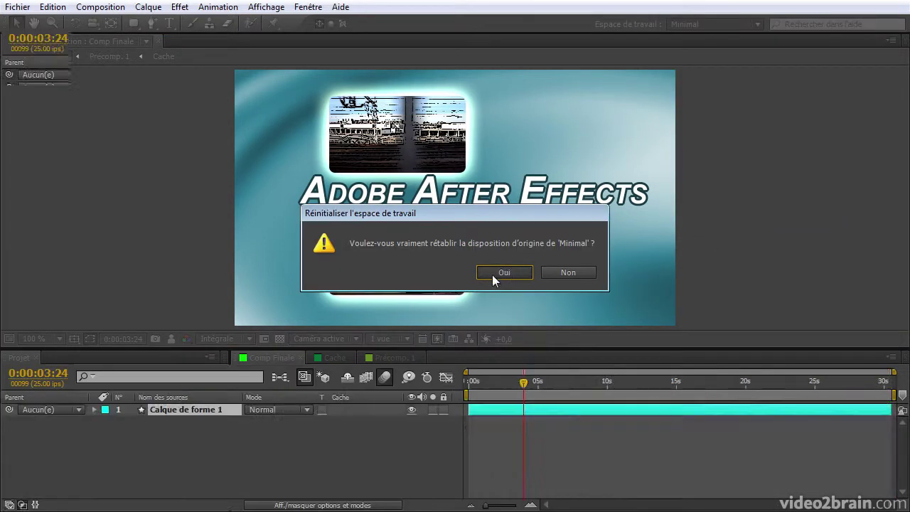
click(164, 478)
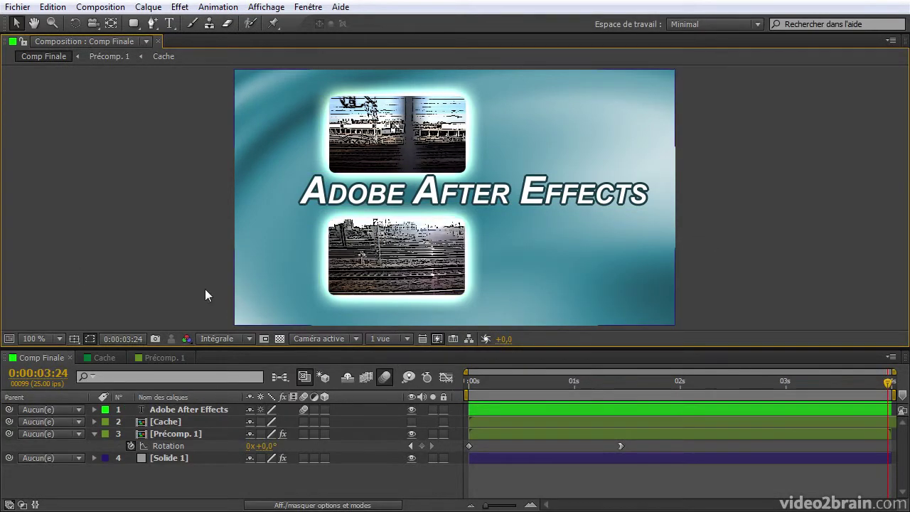
click(714, 24)
click(729, 119)
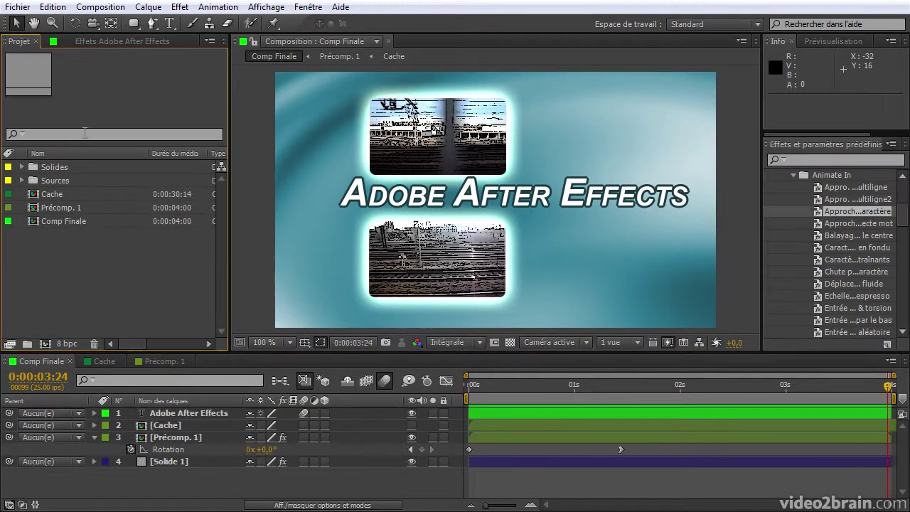
Step: Browse the Sources and Solides folders, then check where the Cache composition is used
click(23, 180)
click(23, 180)
click(22, 167)
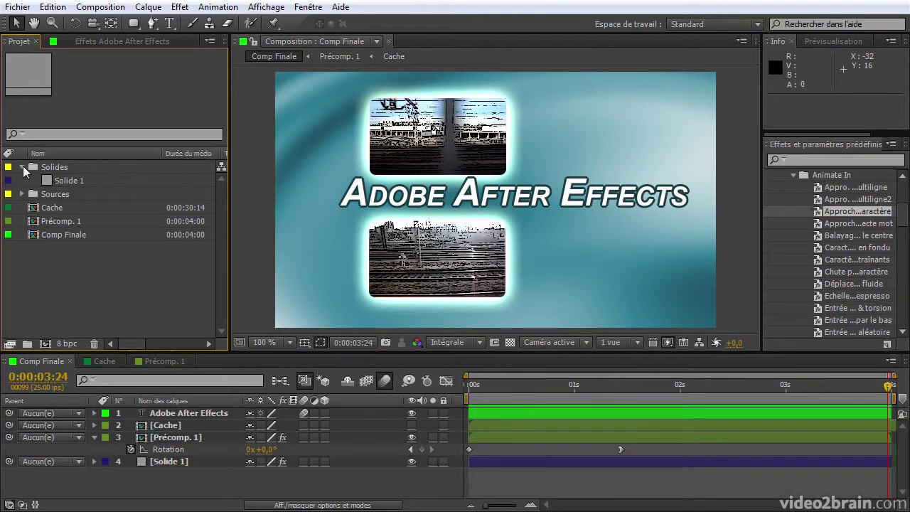
click(22, 167)
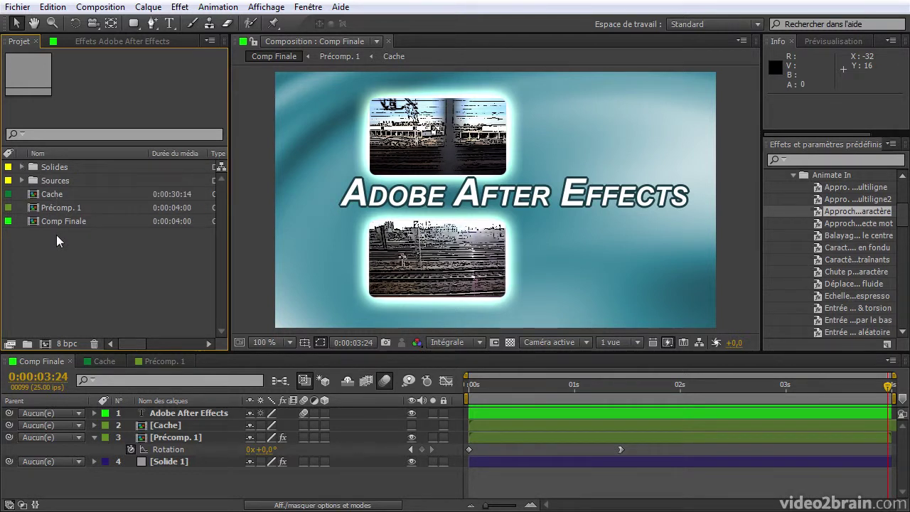
click(53, 195)
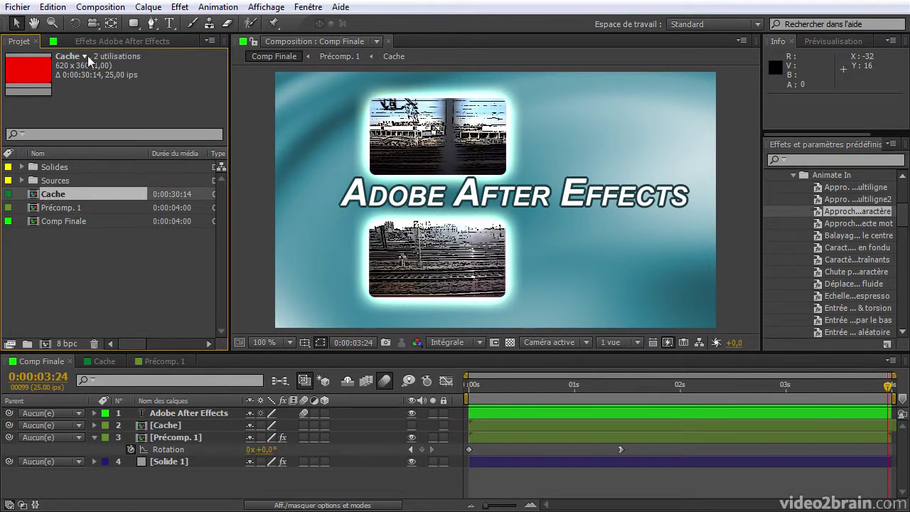
click(83, 57)
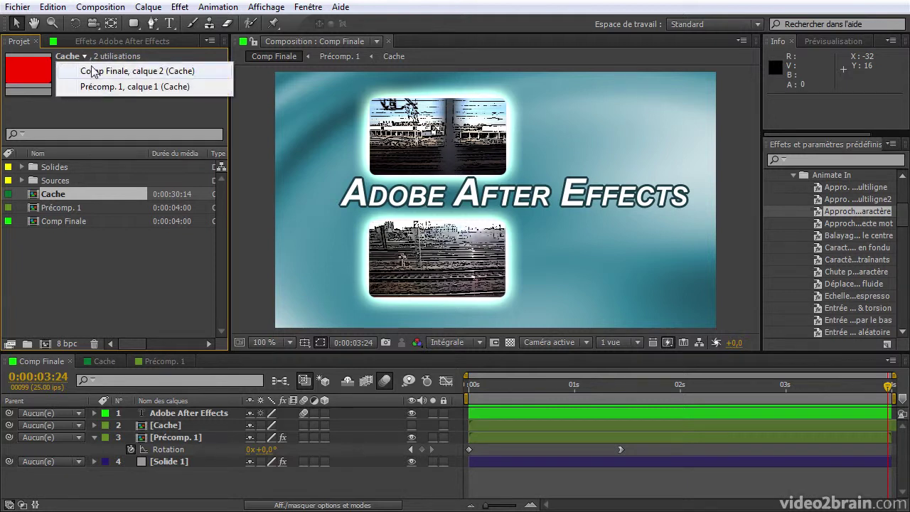
Step: Select RER2.mp4 in Sources and jump to its use in Précomp. 1, layer 2
click(22, 180)
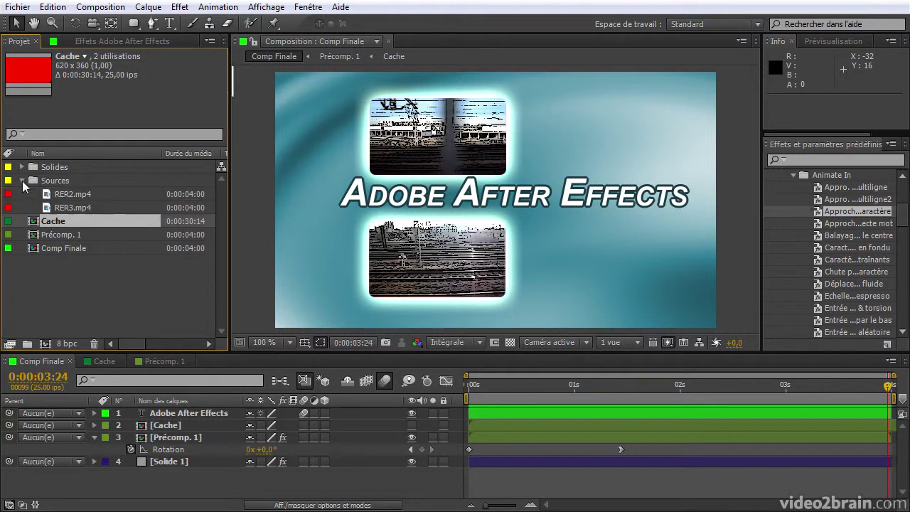
click(64, 195)
click(95, 57)
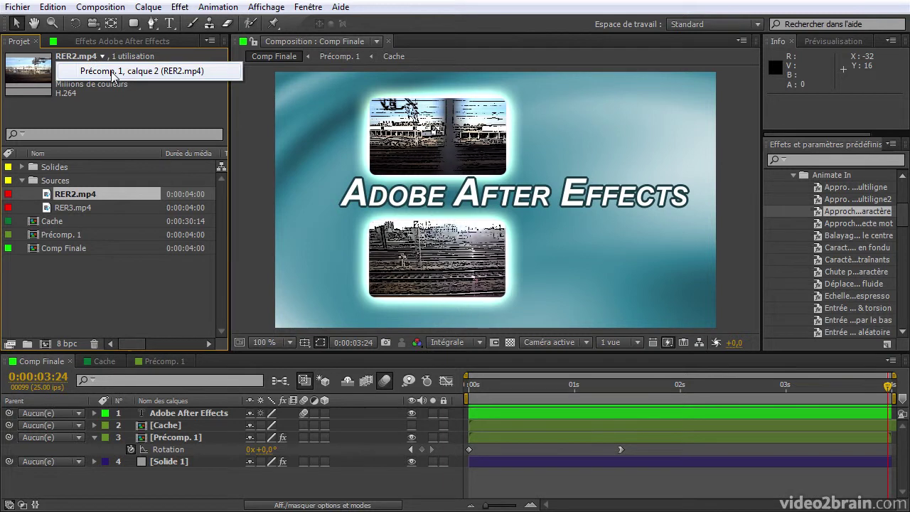
click(111, 71)
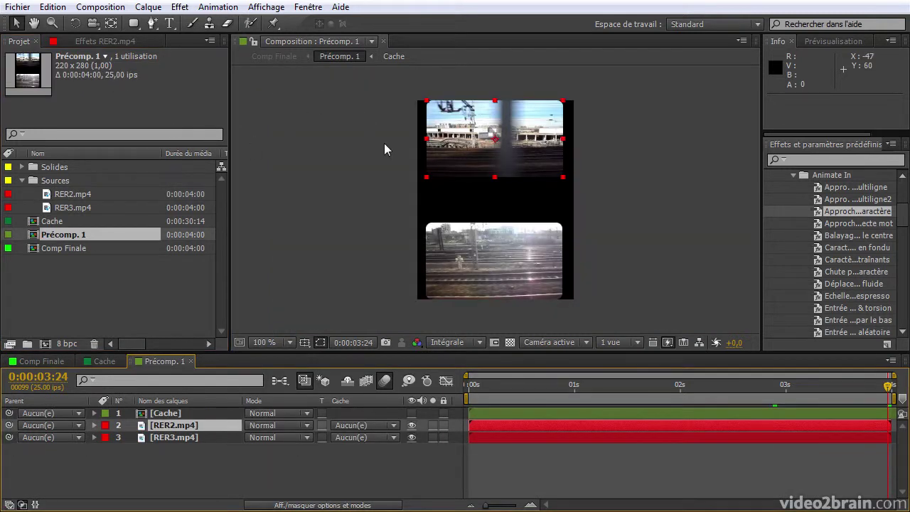
Step: Go back to Comp Finale using its breadcrumb in the Composition panel
click(288, 61)
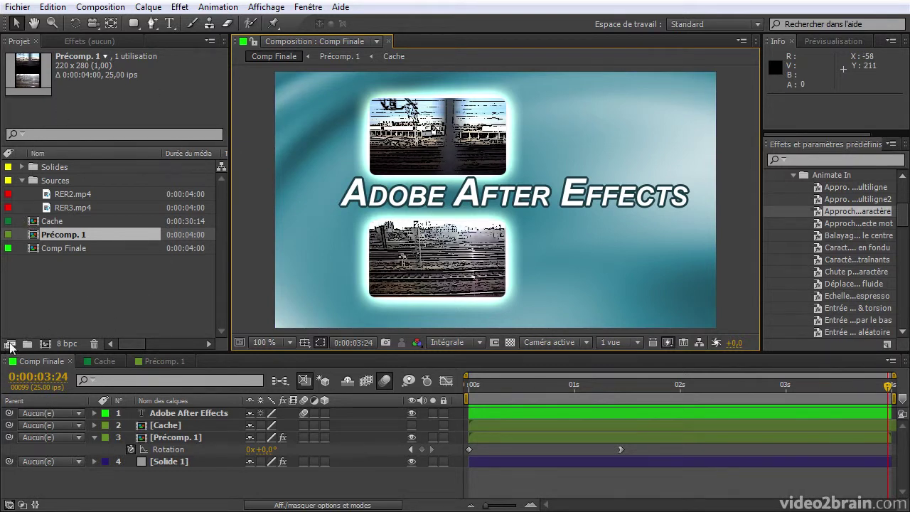
click(76, 208)
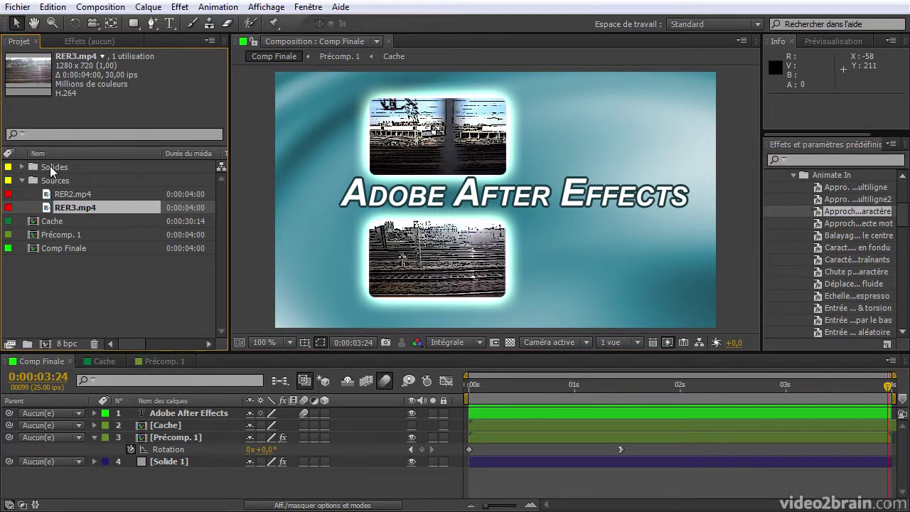
click(64, 344)
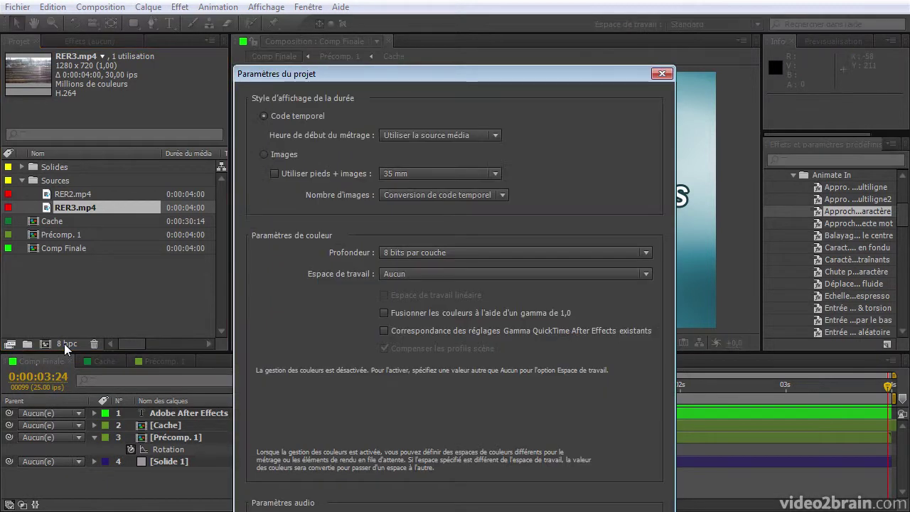
click(401, 251)
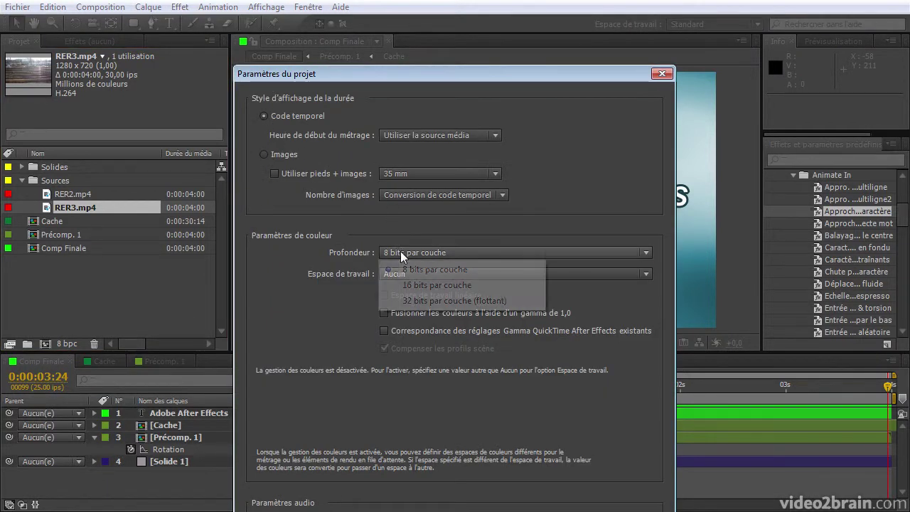
click(332, 239)
drag(469, 77, 473, 15)
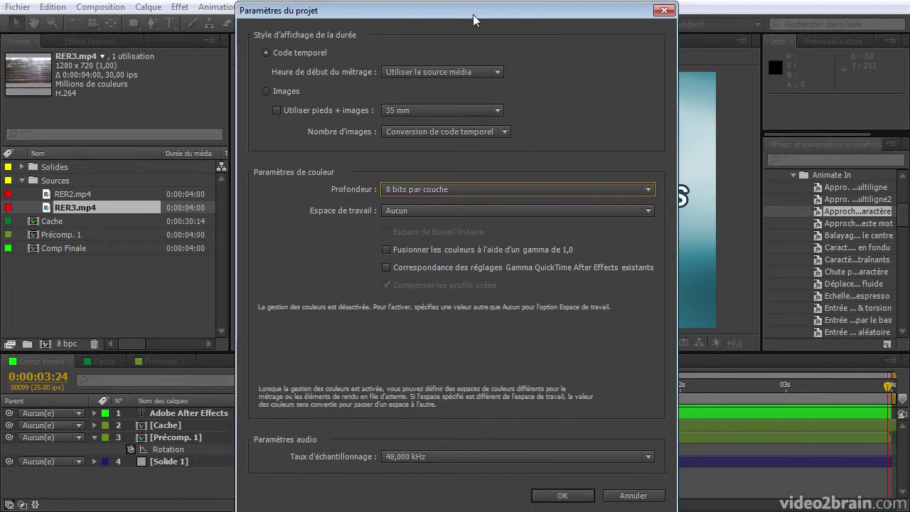
click(572, 496)
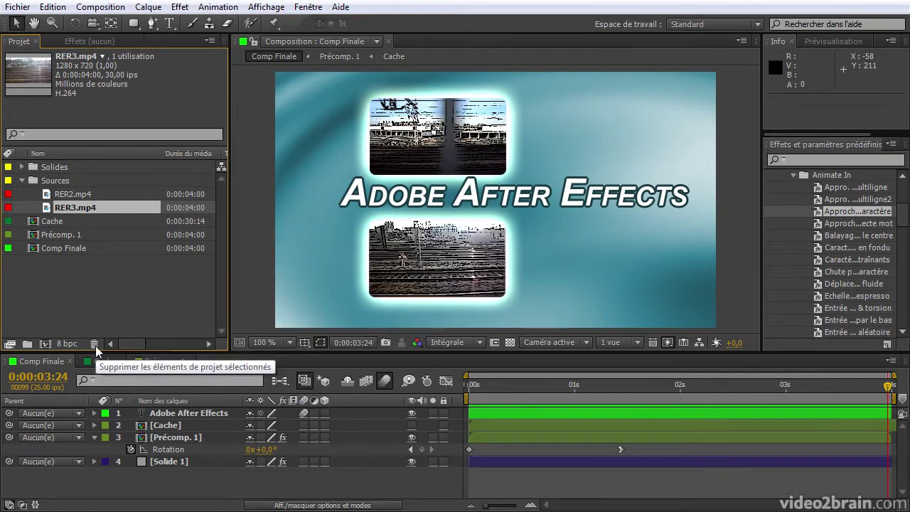
Step: Collapse the Sources folder and open Précomp. 1 from the Project panel
click(99, 307)
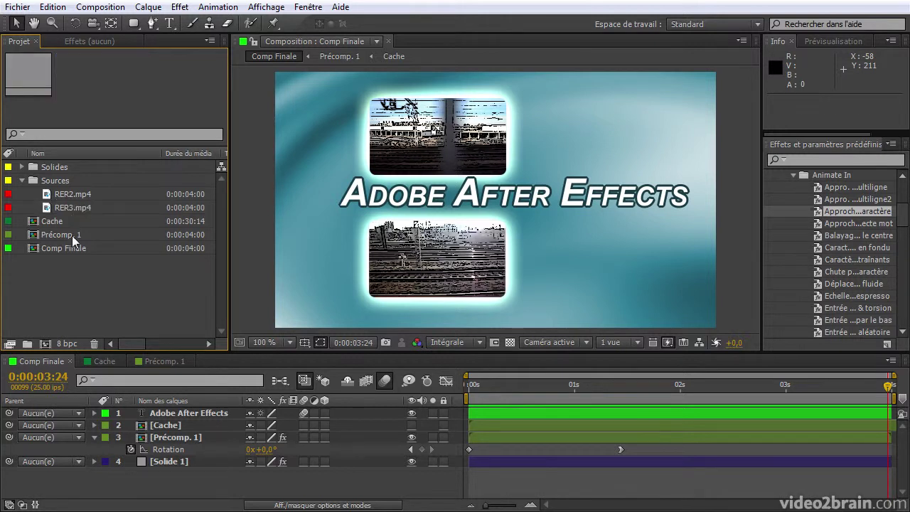
click(23, 179)
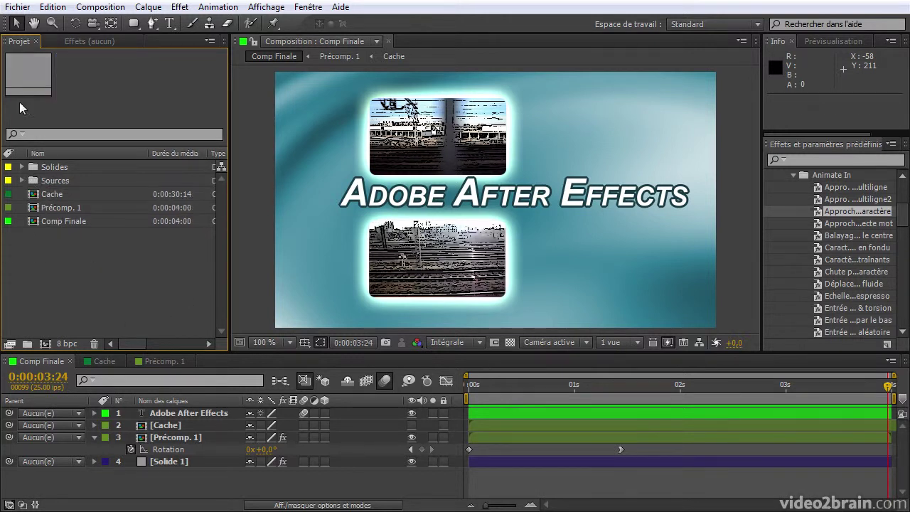
click(65, 208)
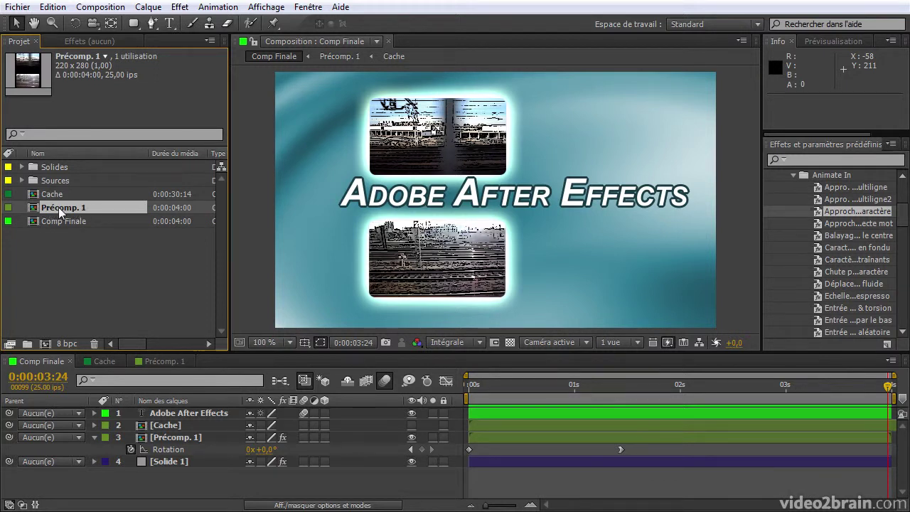
double_click(58, 206)
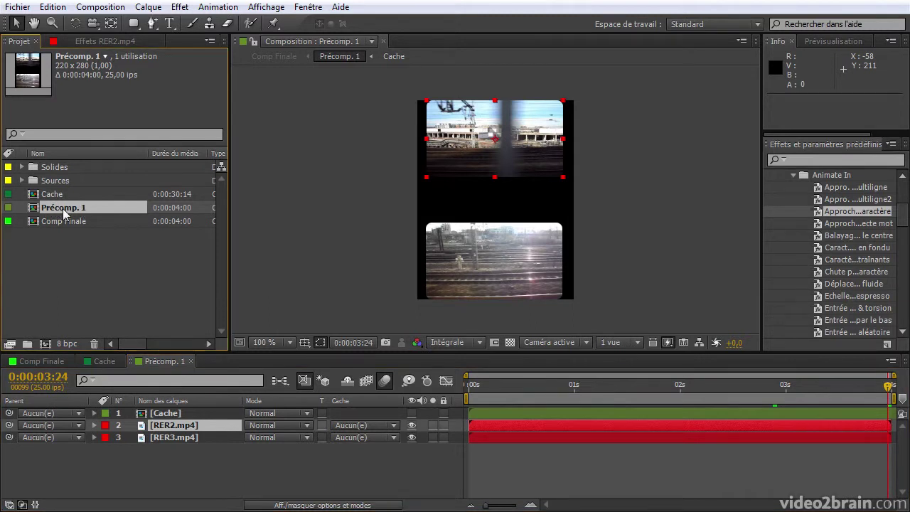
Step: Rename the Précomp. 1 composition to 'Precomp'
key(Return)
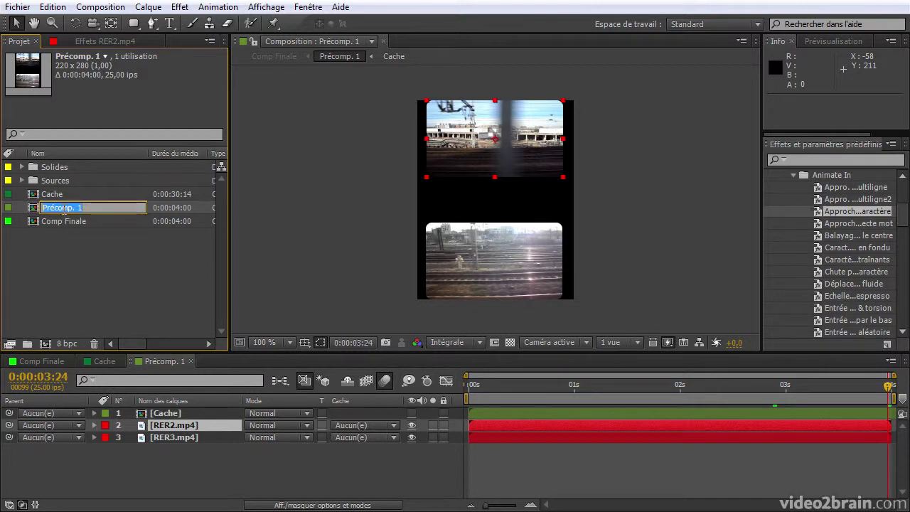
text(Precomp)
key(Return)
click(81, 291)
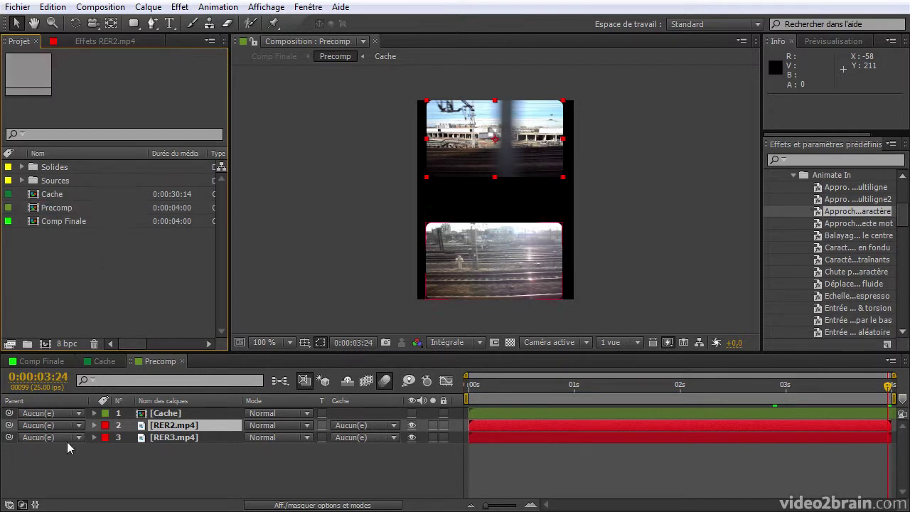
Step: Rename the RER2.mp4 and RER3.mp4 layers to 'Video 1' and 'Video 2'
click(178, 425)
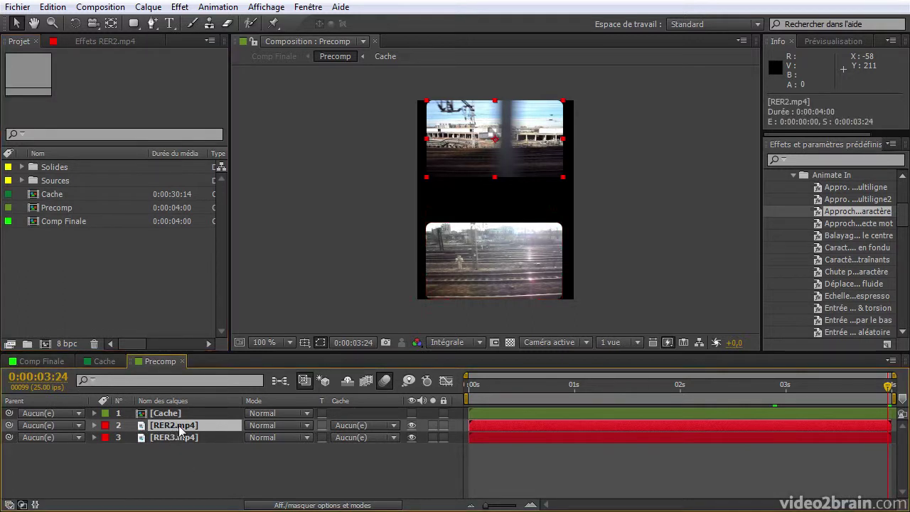
key(Return)
text(Video 1)
click(178, 438)
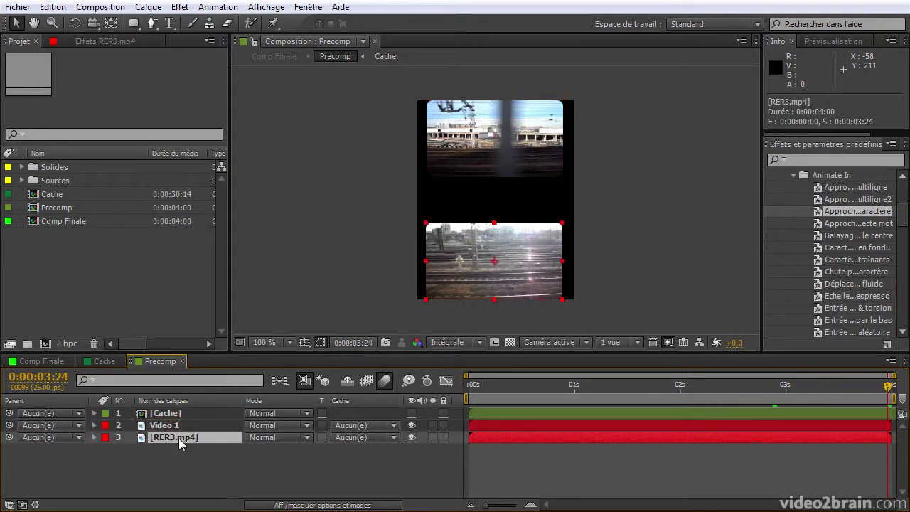
key(Return)
text(Video 2)
key(Return)
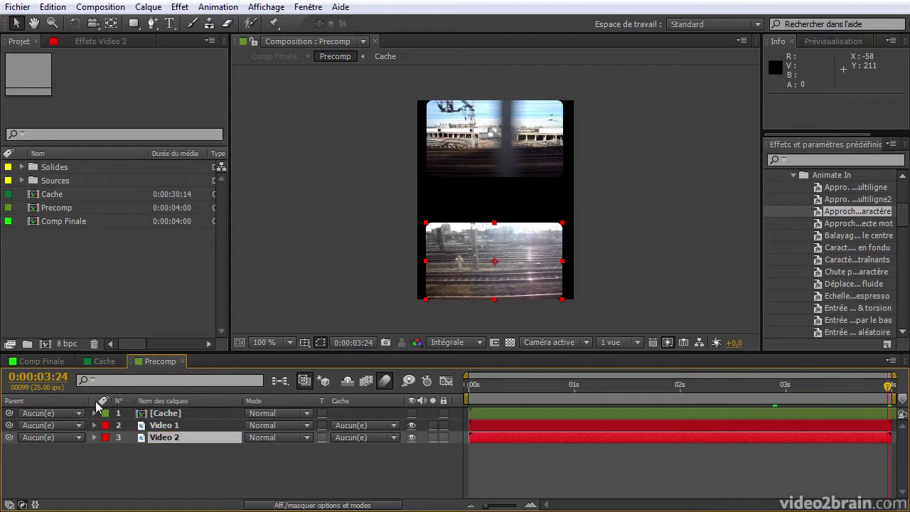
Step: Widen the Project panel, narrow the name column, and sort items by duration and size
click(229, 157)
drag(229, 157, 508, 165)
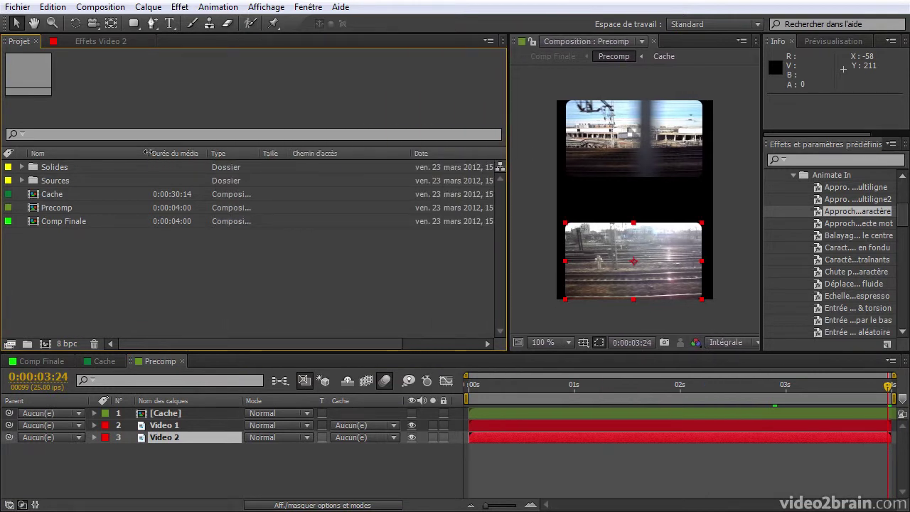
drag(148, 153, 109, 153)
click(124, 153)
click(235, 153)
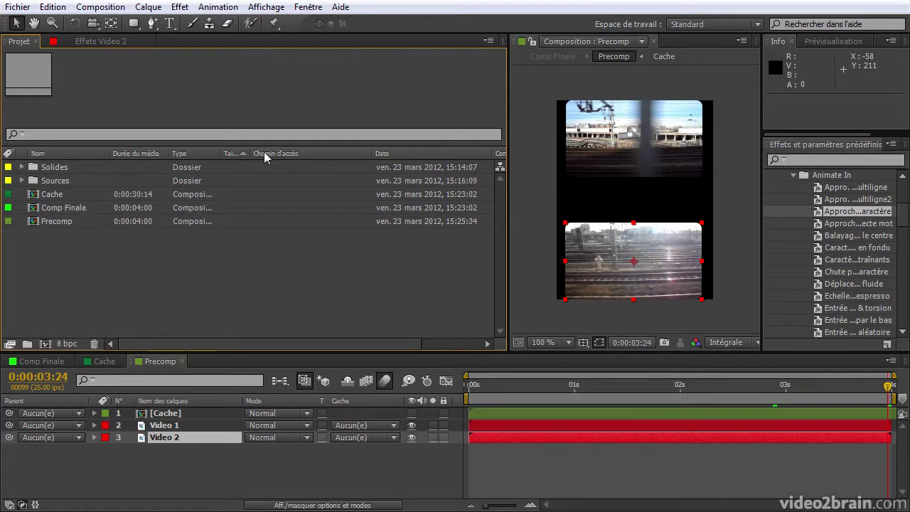
Step: Hide the Taille column with Masquer and sort project items by label colour
right_click(318, 159)
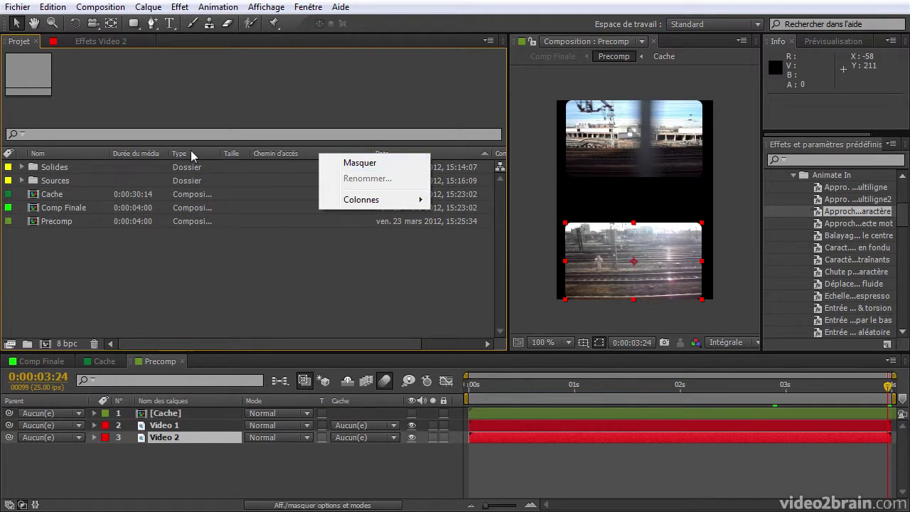
right_click(239, 155)
click(273, 162)
right_click(312, 153)
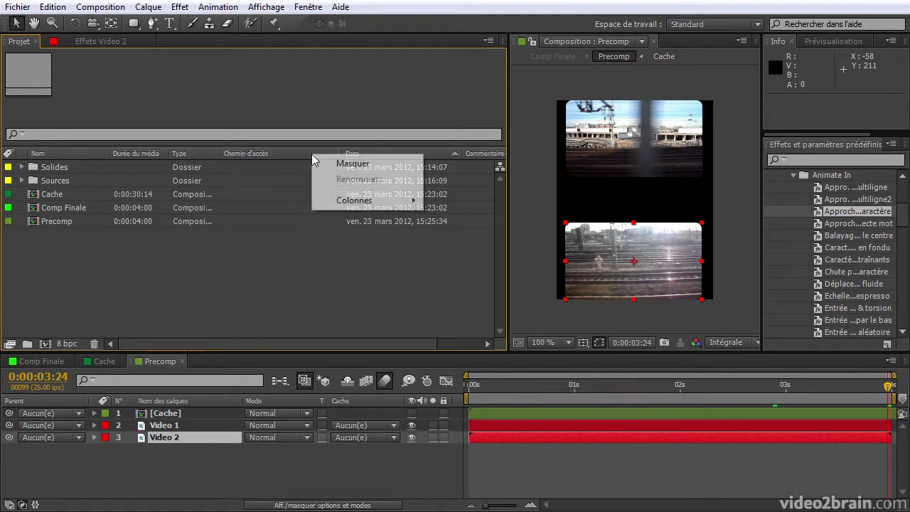
mouse_move(359, 201)
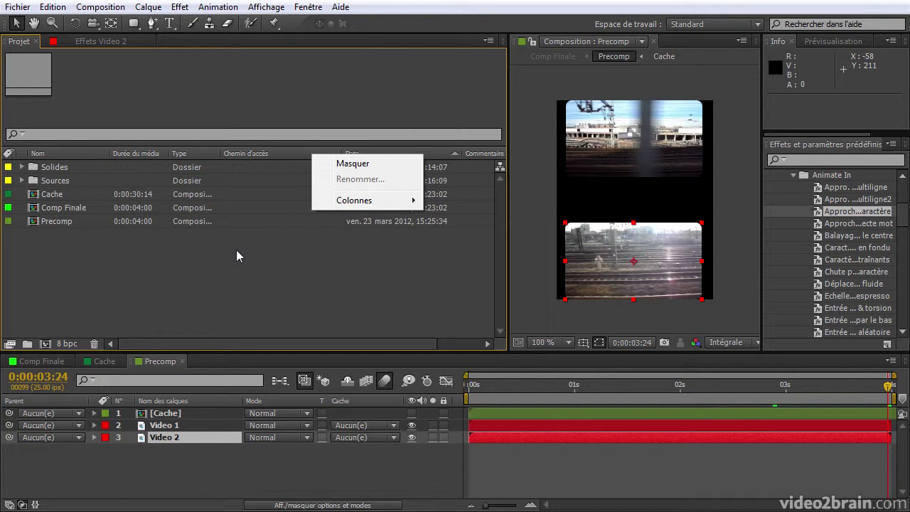
click(212, 280)
click(48, 155)
click(10, 154)
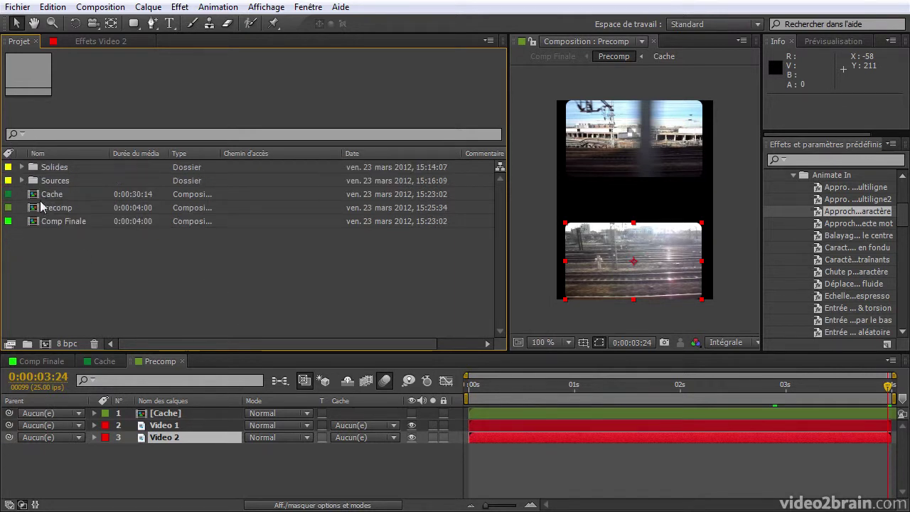
Step: Select Cache and check its usage list, which leads to Precomp
click(9, 226)
click(199, 91)
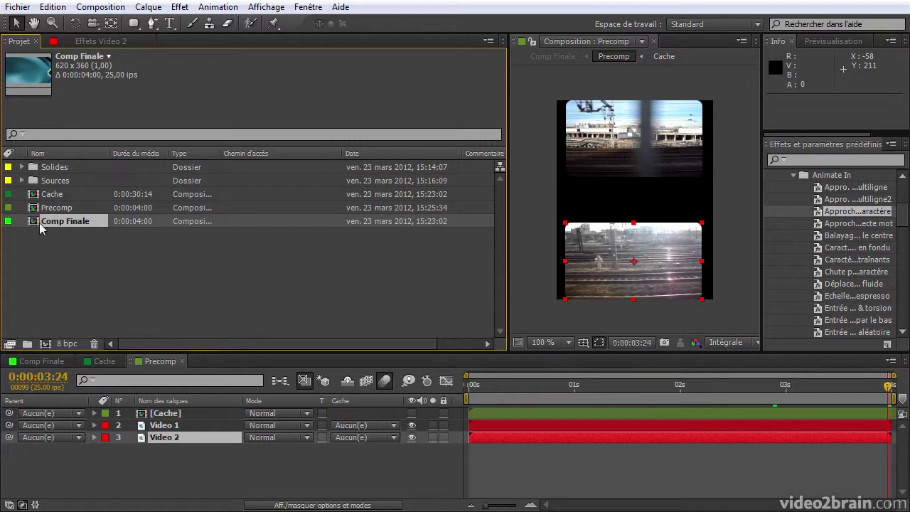
key(Up)
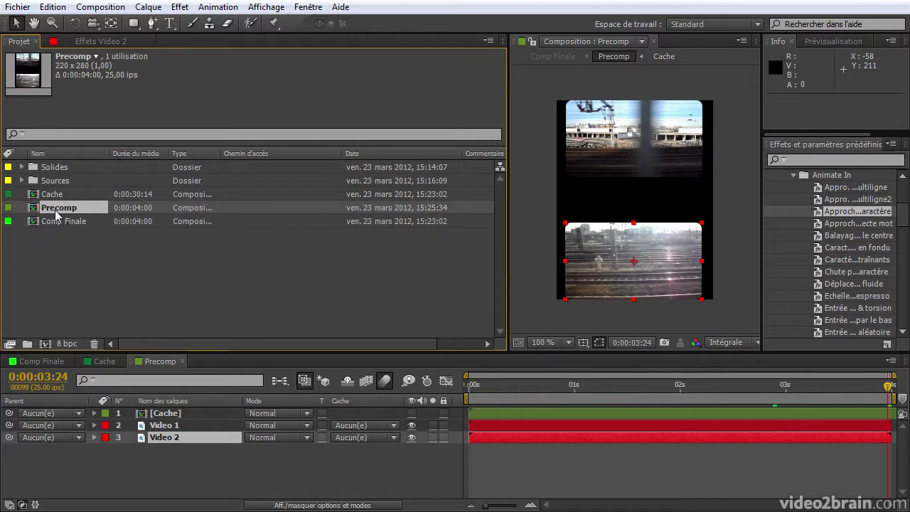
key(Up)
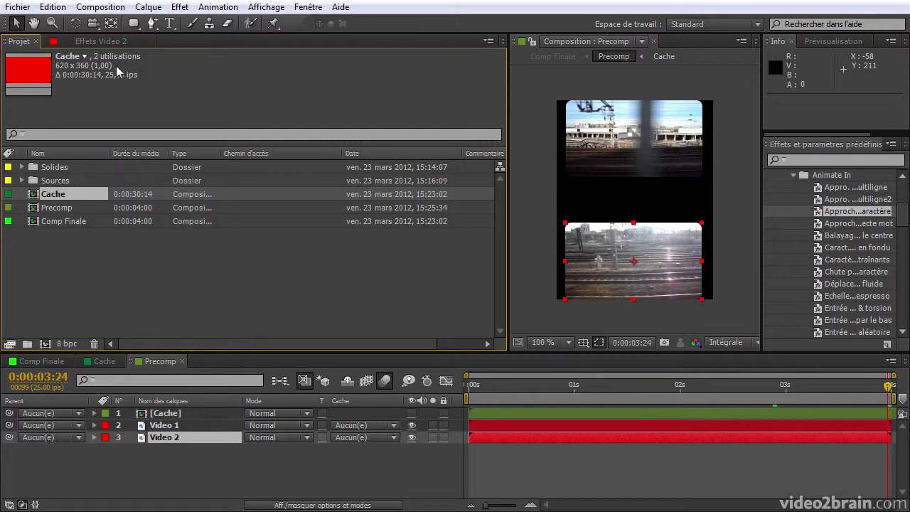
click(84, 57)
click(84, 88)
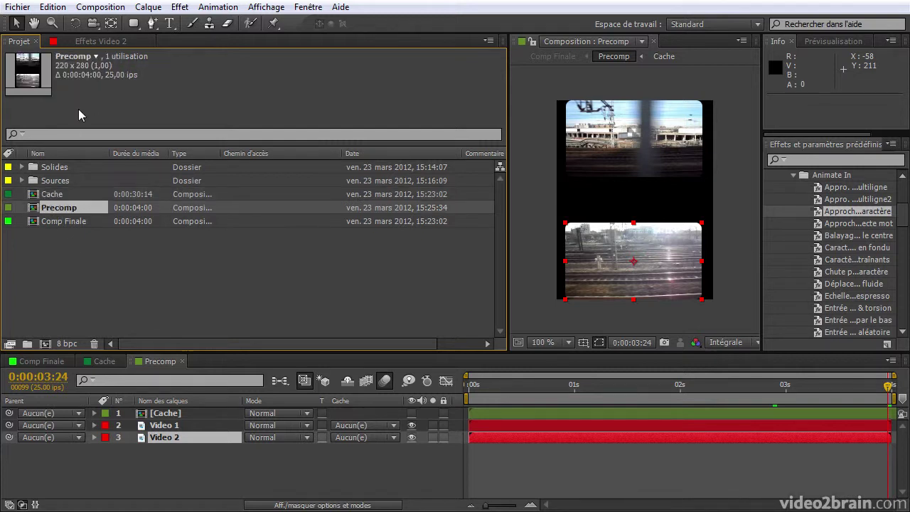
Step: Check Precomp's use in Comp Finale layer 3, then widen the viewer and open Comp Finale
click(99, 56)
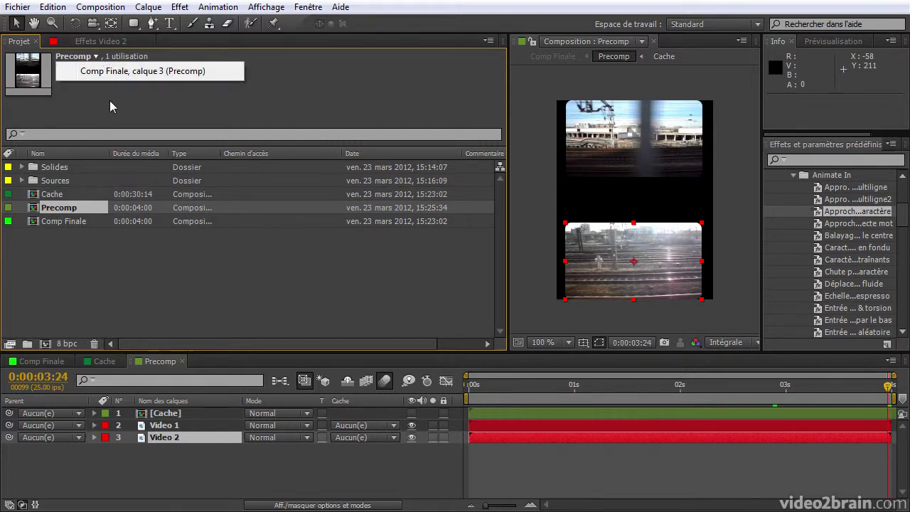
click(111, 100)
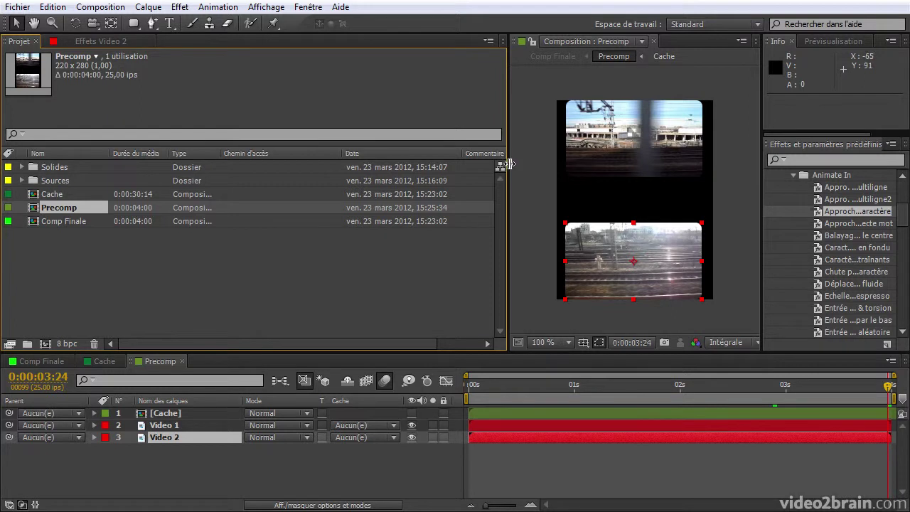
drag(509, 165, 244, 165)
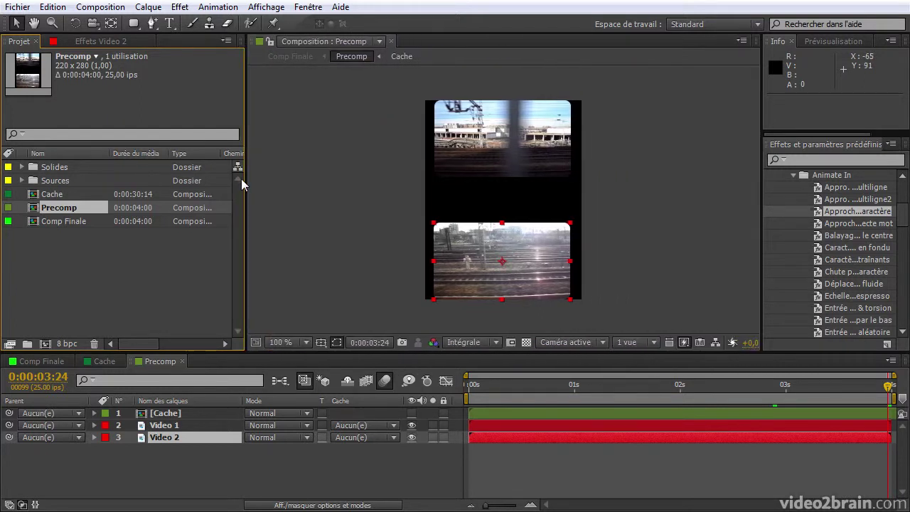
click(51, 361)
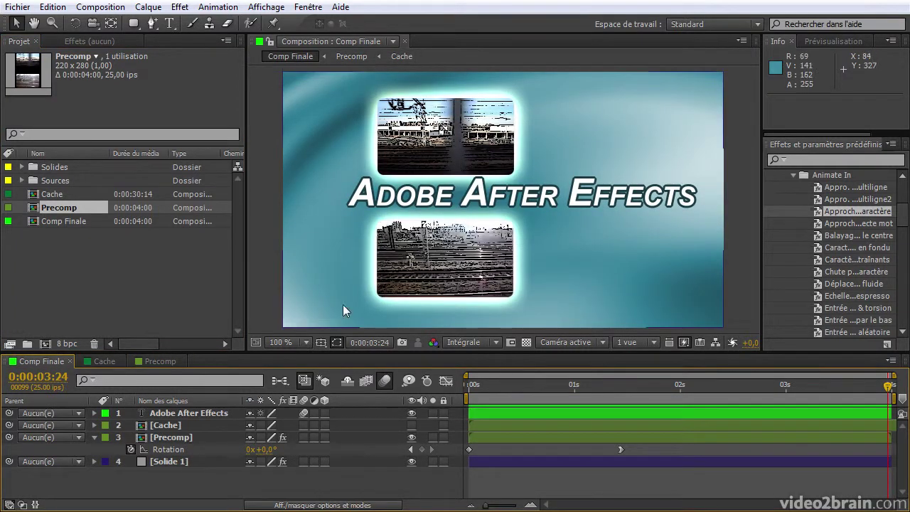
click(280, 380)
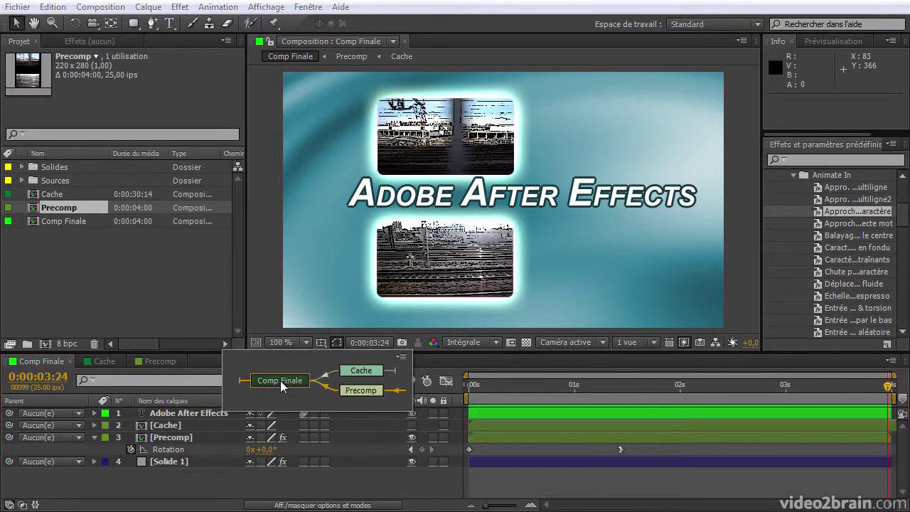
click(308, 411)
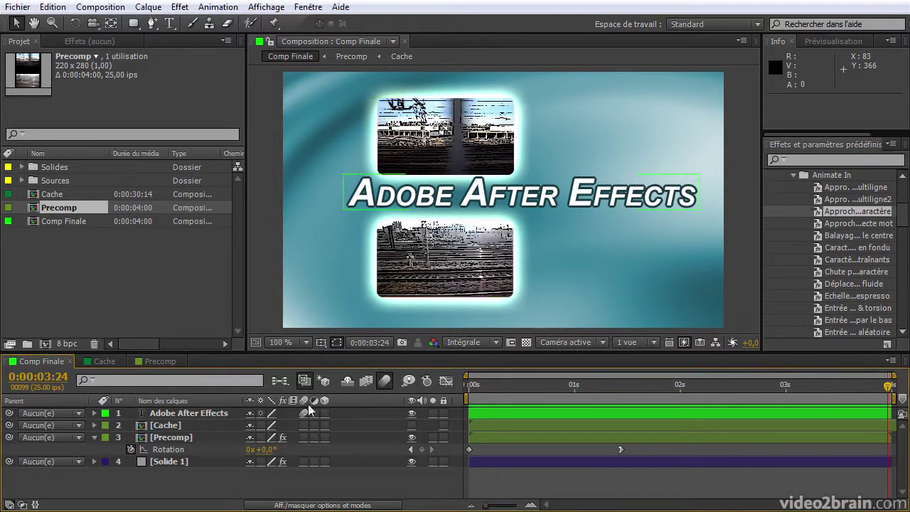
key(Tab)
key(Tab)
key(Tab)
key(Tab)
click(740, 42)
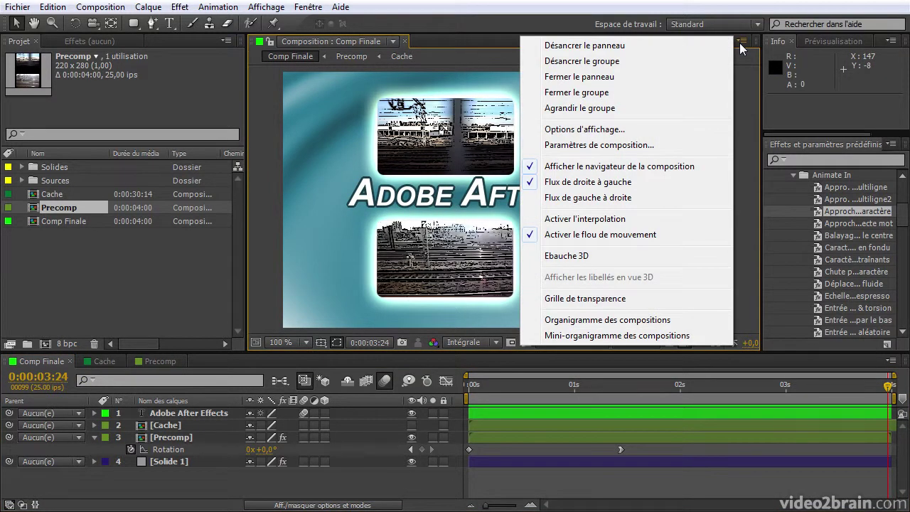
click(628, 166)
click(741, 42)
click(661, 166)
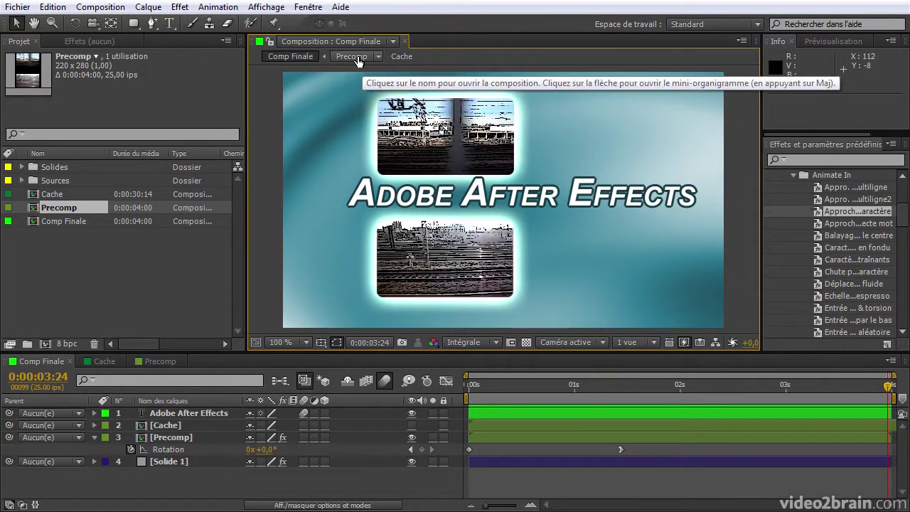
shift+click(398, 63)
click(458, 43)
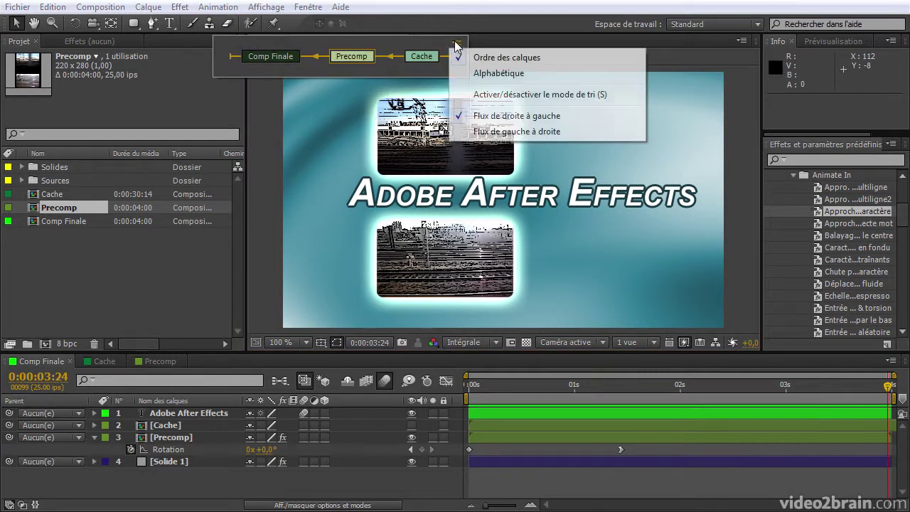
click(505, 132)
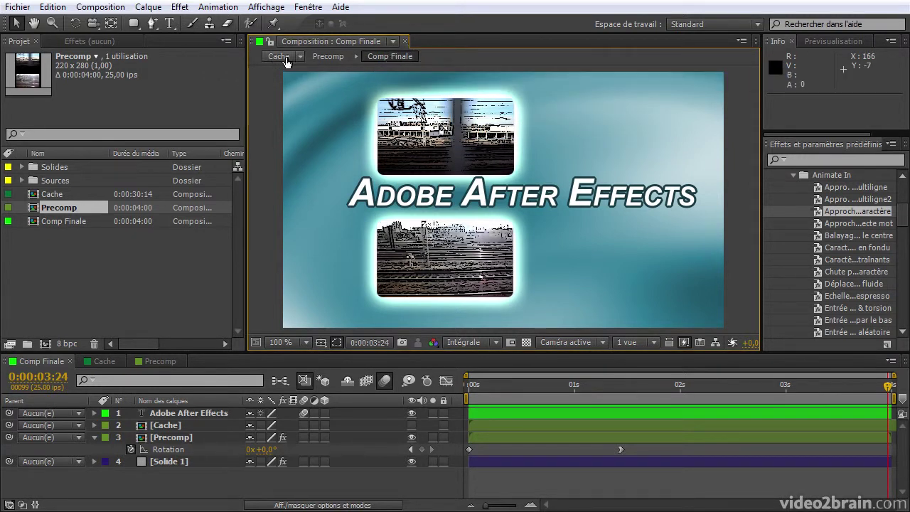
click(423, 58)
click(437, 32)
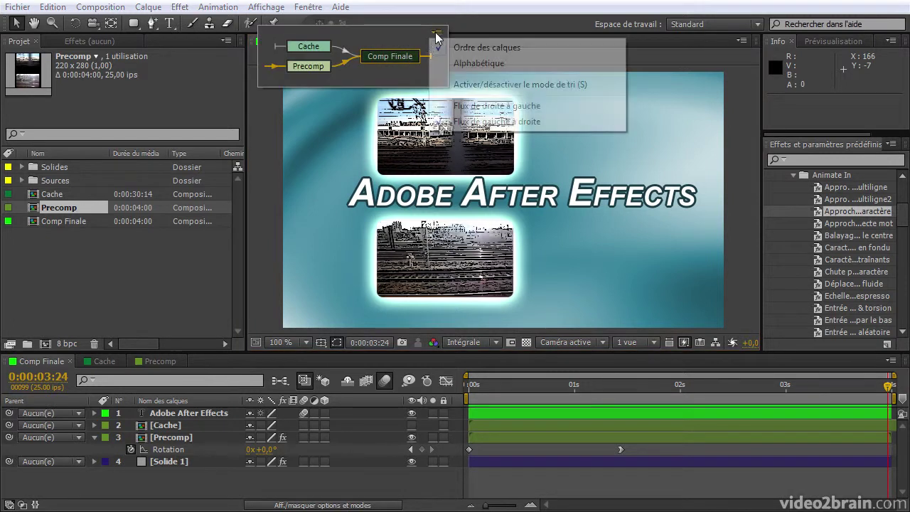
click(501, 105)
click(573, 54)
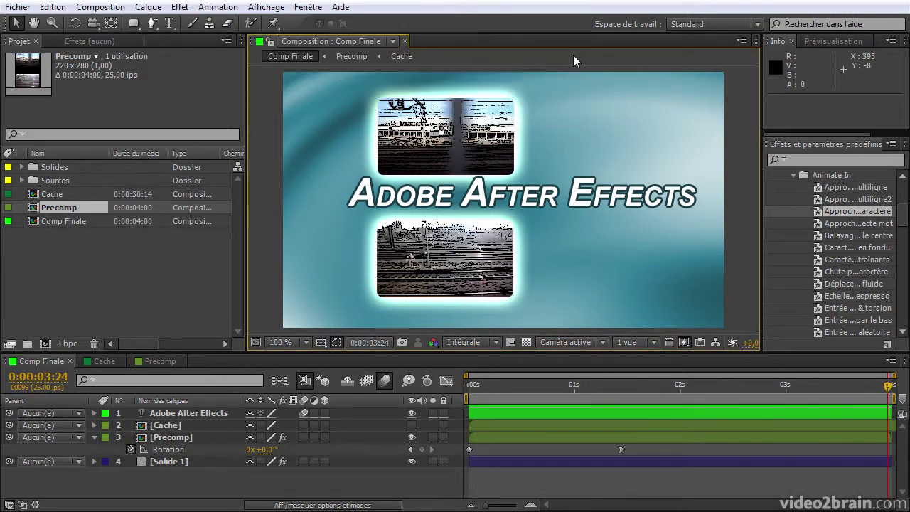
click(323, 59)
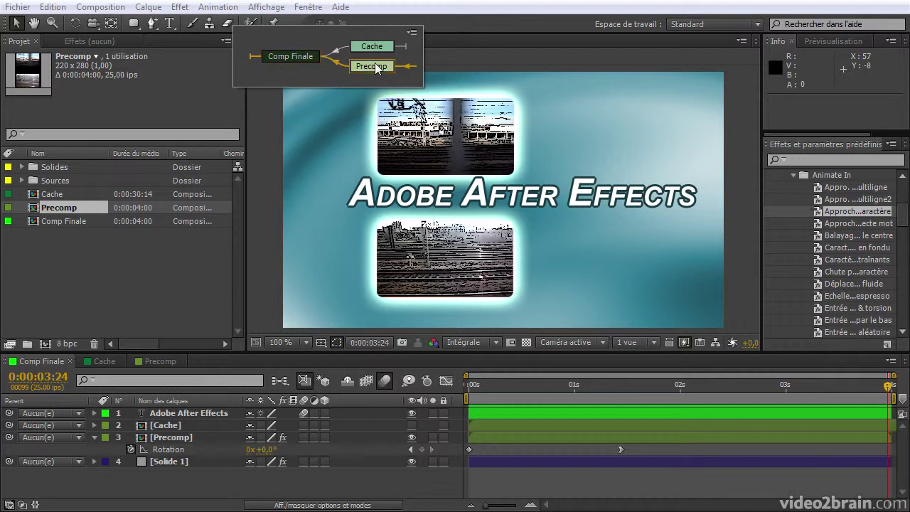
key(Up)
key(Down)
key(Right)
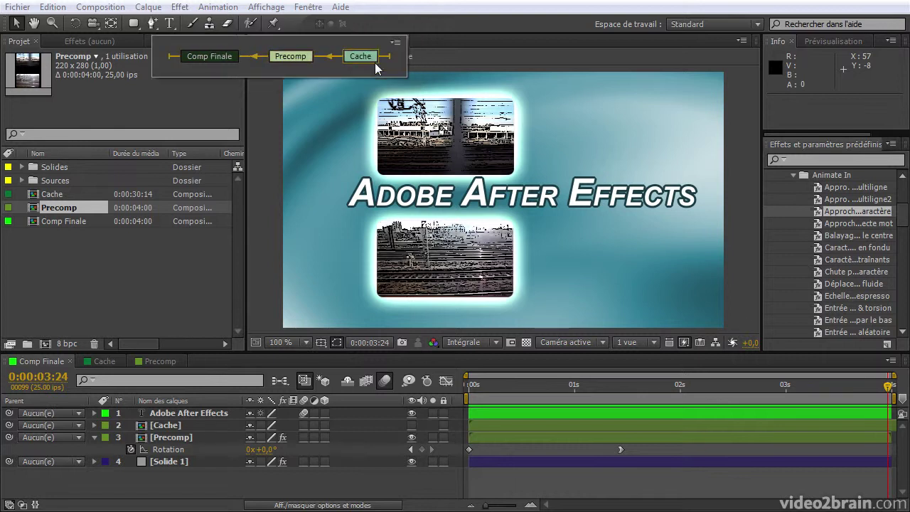
key(Left)
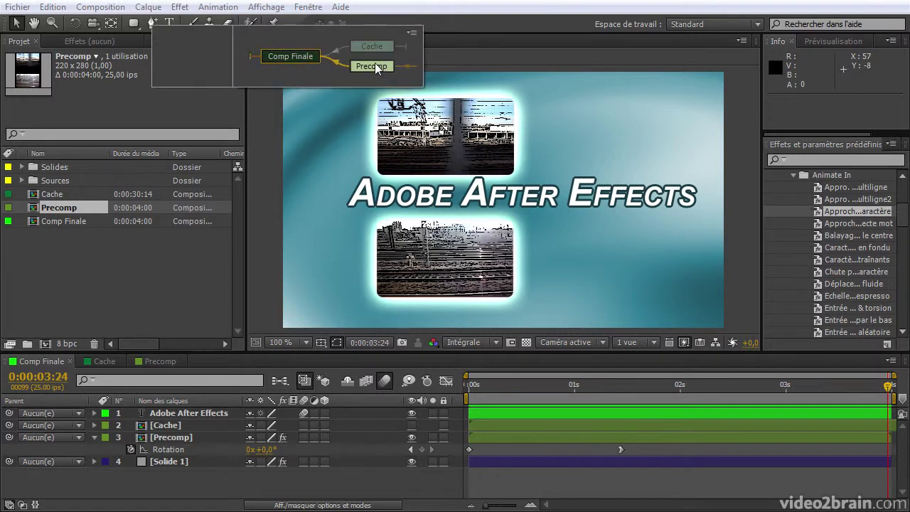
key(Escape)
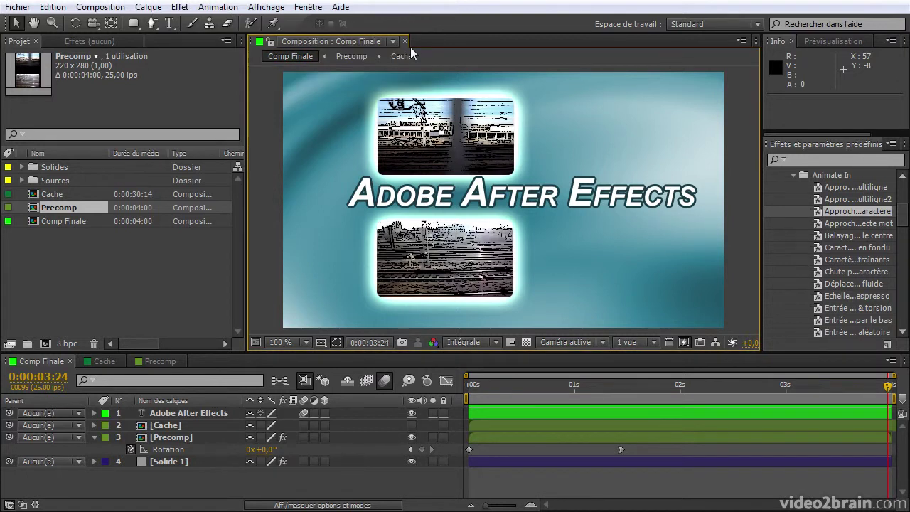
click(163, 425)
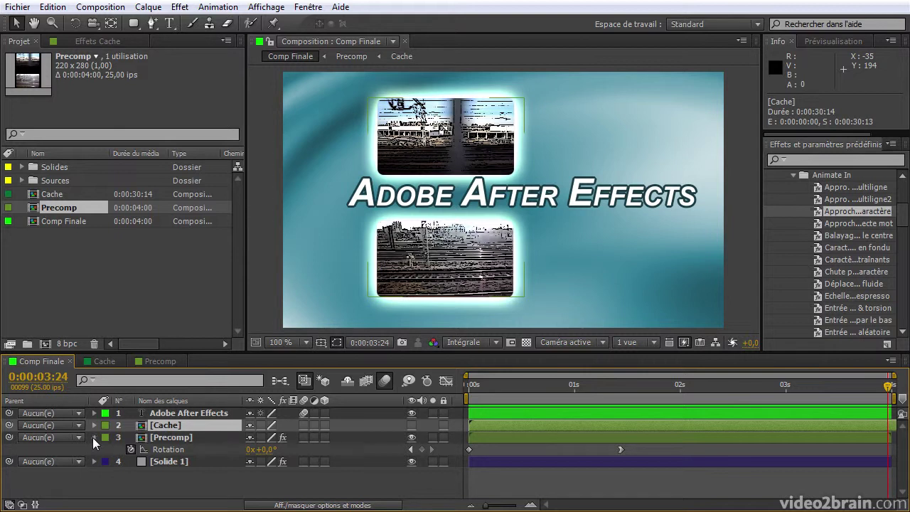
Step: Collapse Precomp's properties, delete the Cache layer, then undo with Ctrl+Z to restore it
click(94, 437)
click(167, 480)
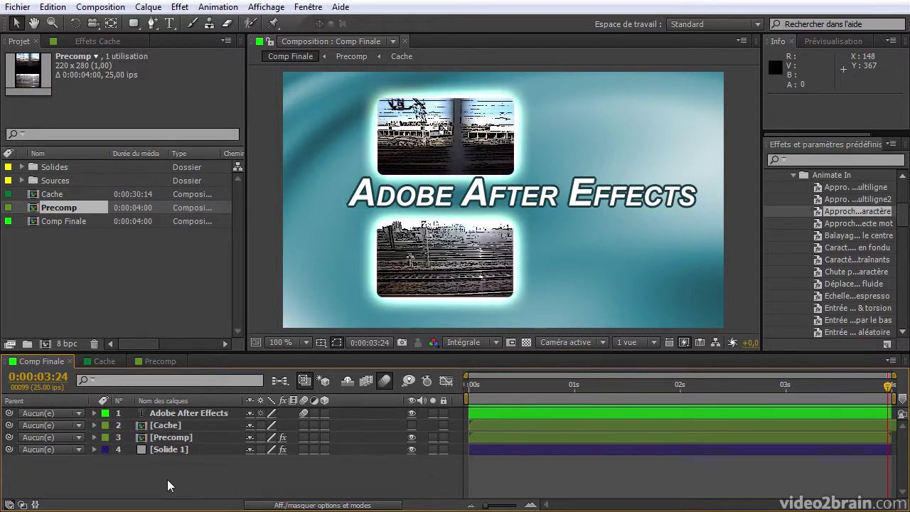
click(169, 426)
key(Delete)
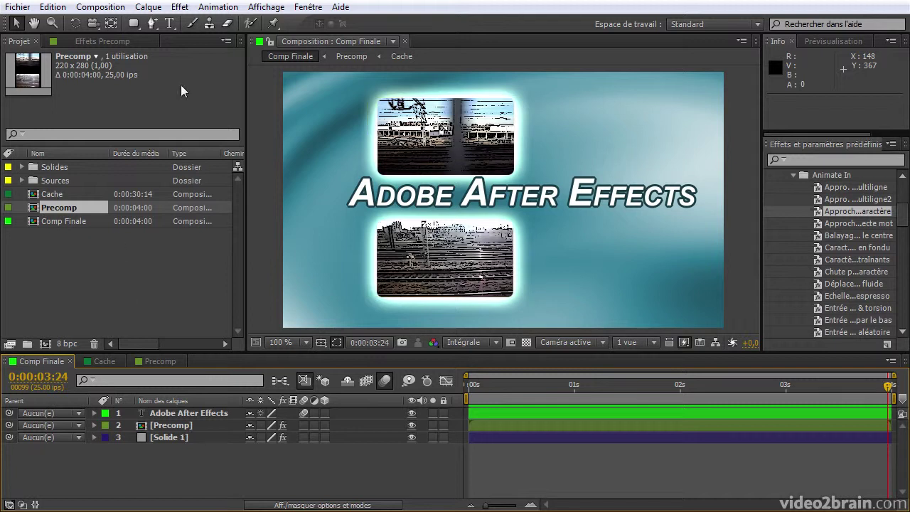
key(ctrl+z)
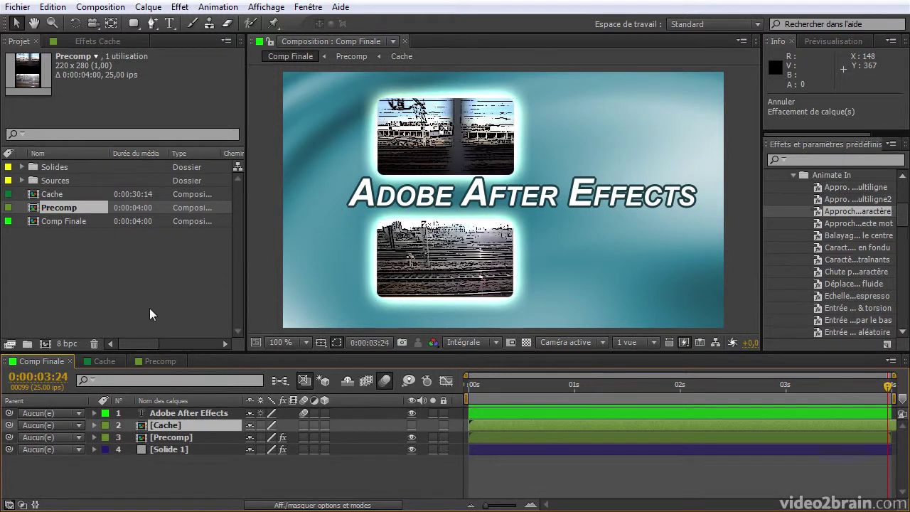
click(164, 276)
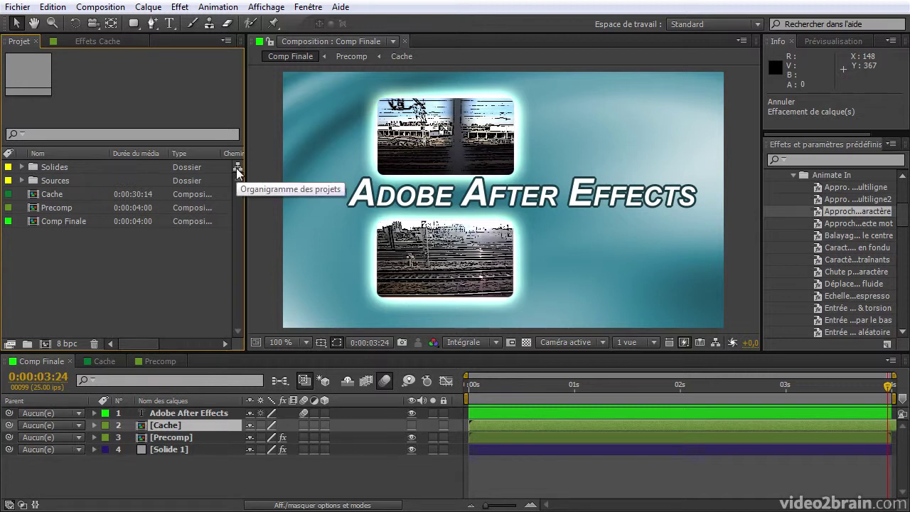
Step: View the Comp Finale flowchart, nudge its node right, then display the whole project's flowchart
click(236, 167)
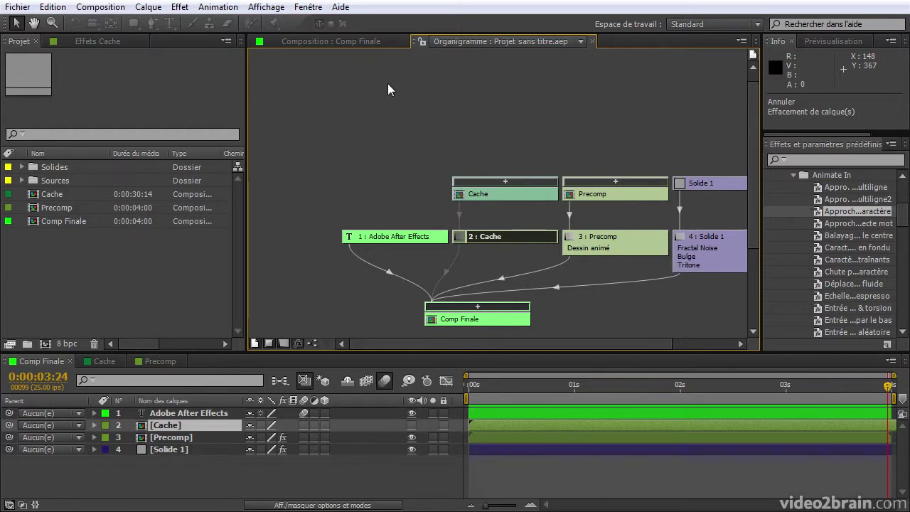
click(40, 358)
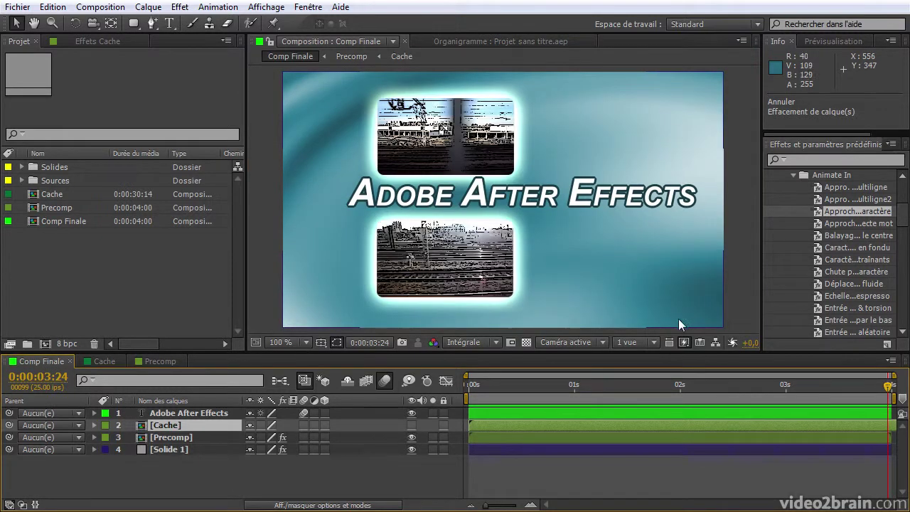
click(714, 342)
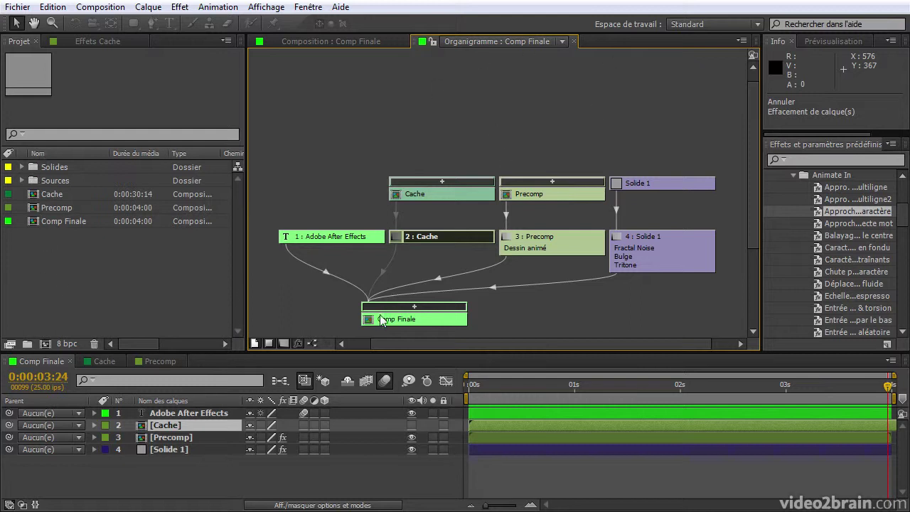
drag(382, 320, 405, 318)
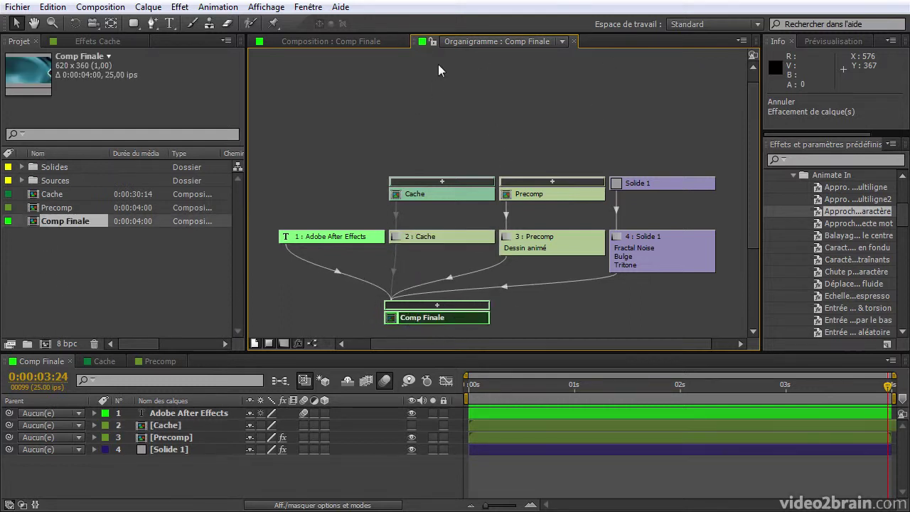
click(574, 40)
click(238, 168)
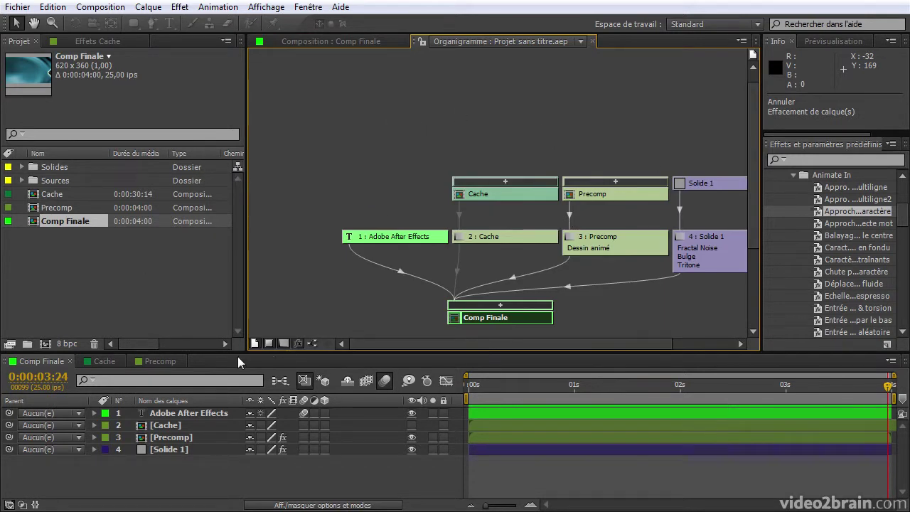
Step: Toggle the flowchart links to straight and back to curved, then apply Nettoyer to clean up the layout
click(314, 343)
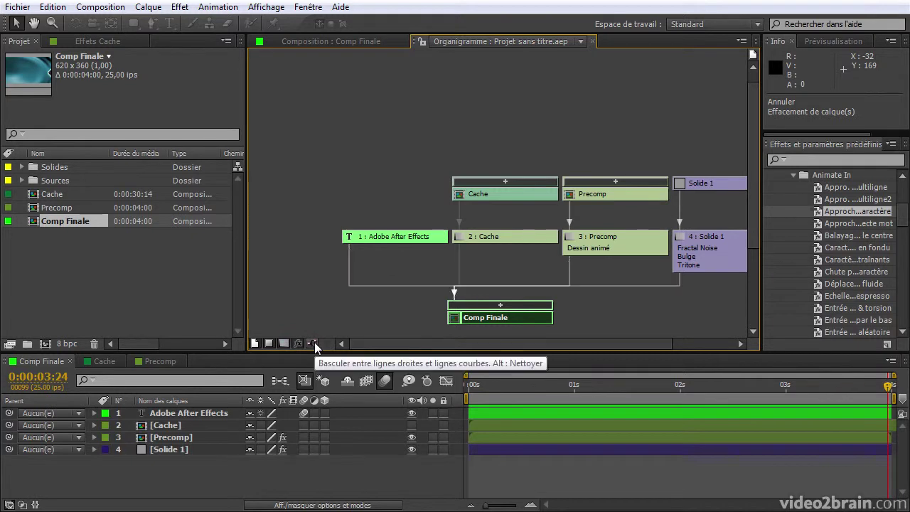
click(314, 343)
click(323, 343)
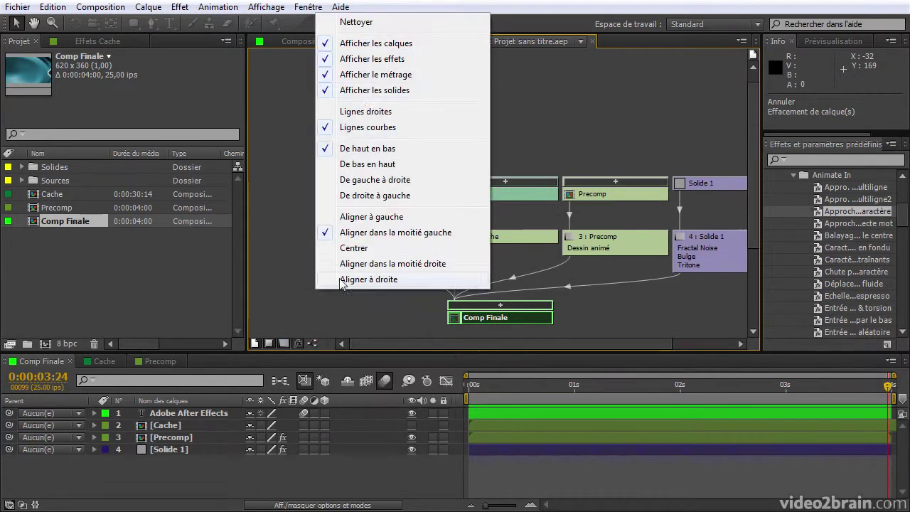
click(345, 21)
Step: Reposition the Adobe After Effects, source and Comp Finale nodes, then collapse and re-expand Comp Finale's tree
drag(334, 238, 308, 214)
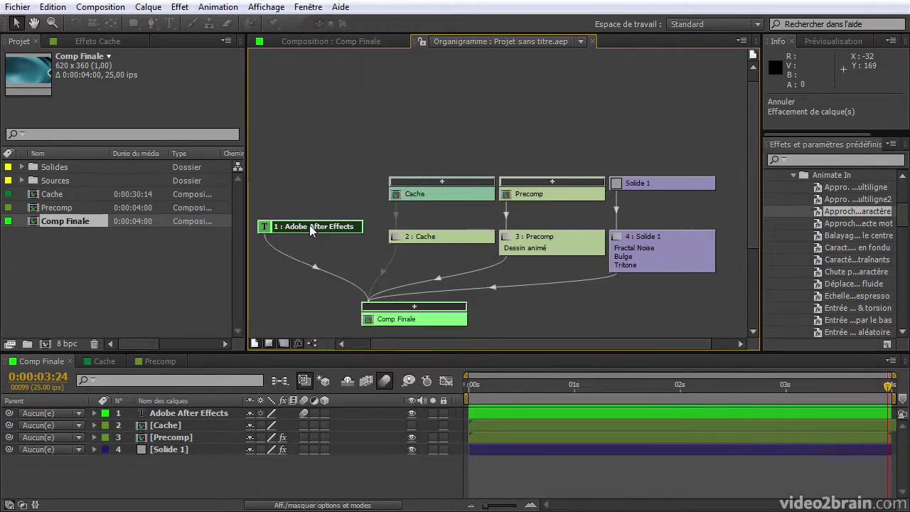
drag(694, 125, 376, 271)
drag(444, 236, 454, 165)
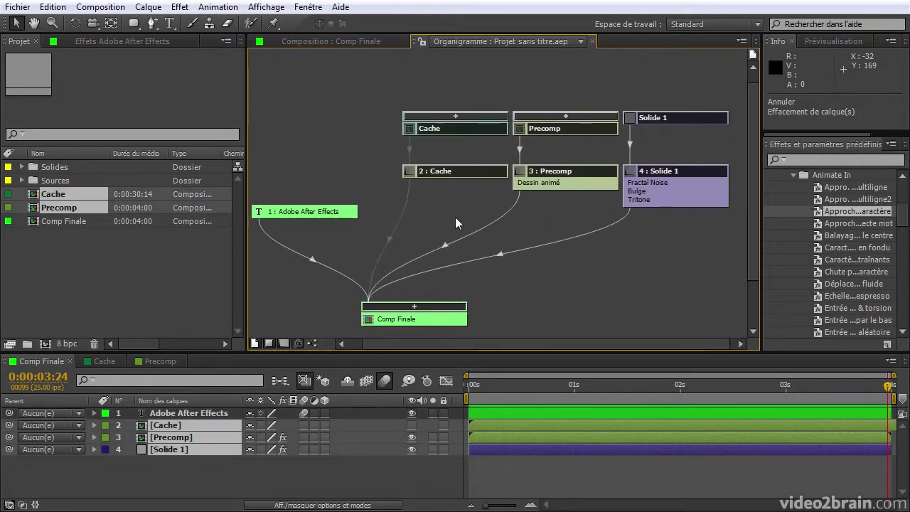
drag(420, 318, 474, 313)
click(481, 304)
click(481, 306)
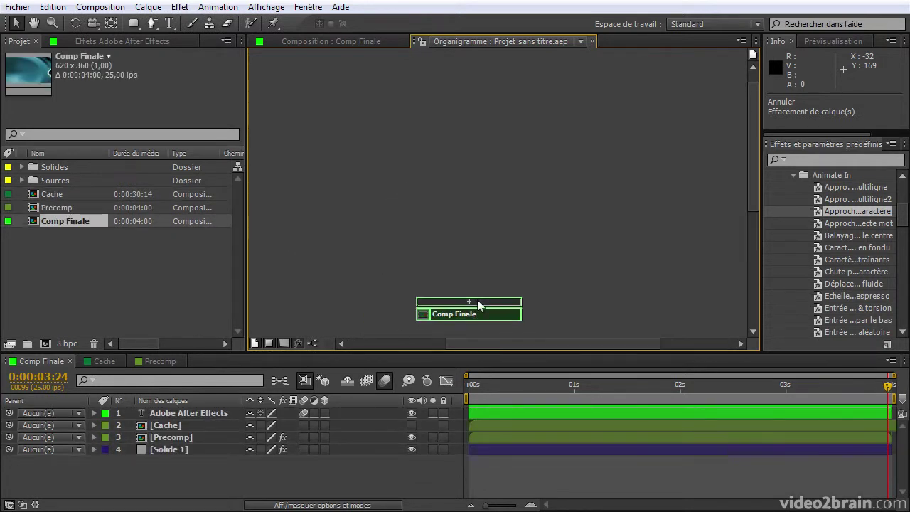
Step: Move the Cache and 2 : Cache nodes up and left, apart from the others
click(335, 223)
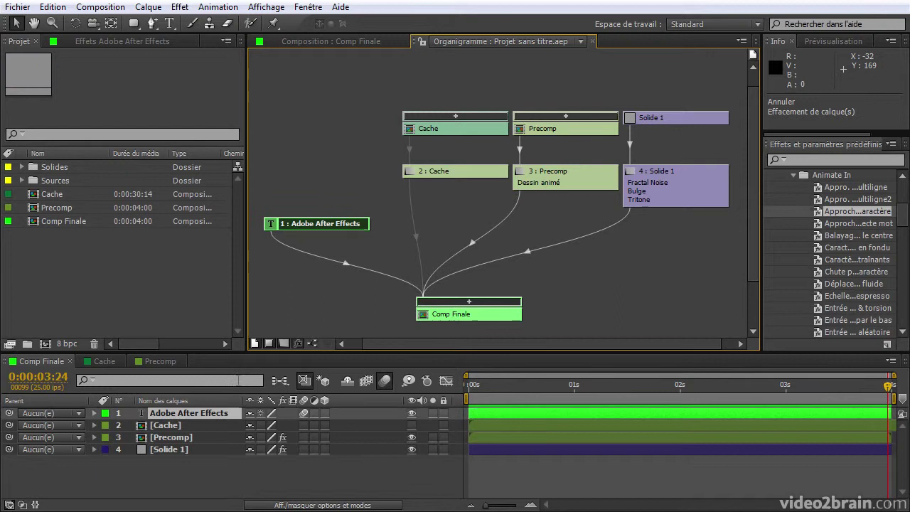
drag(363, 90, 442, 192)
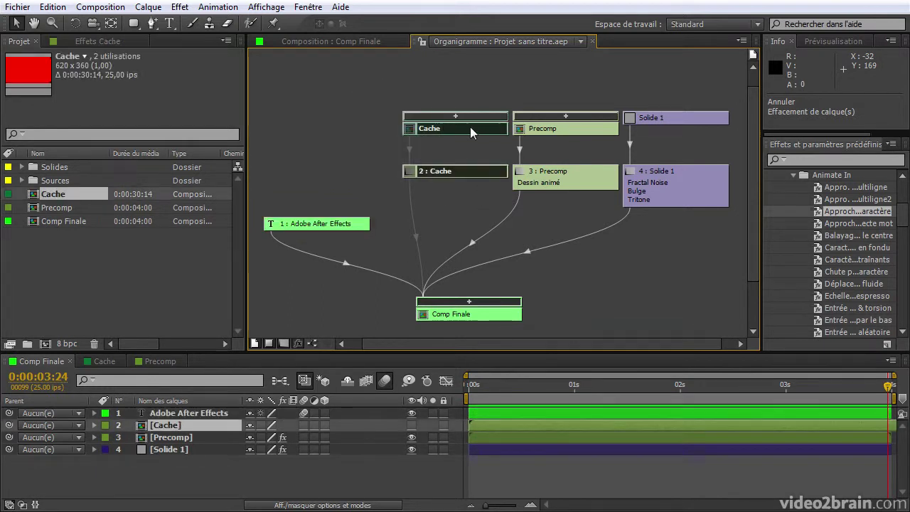
drag(470, 126, 400, 112)
drag(392, 154, 429, 147)
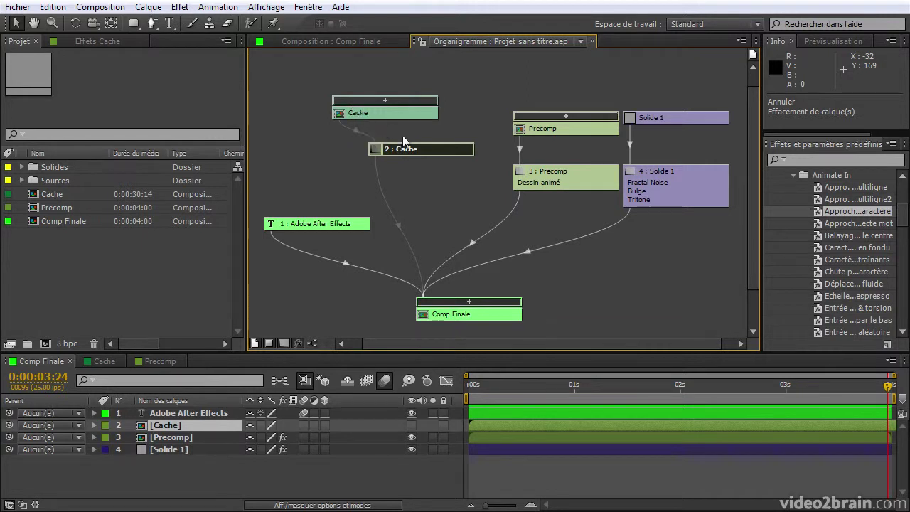
Step: Delete the Cache layer from Comp Finale and nudge the 2 : Precomp and 3 : Solide 1 nodes
key(Delete)
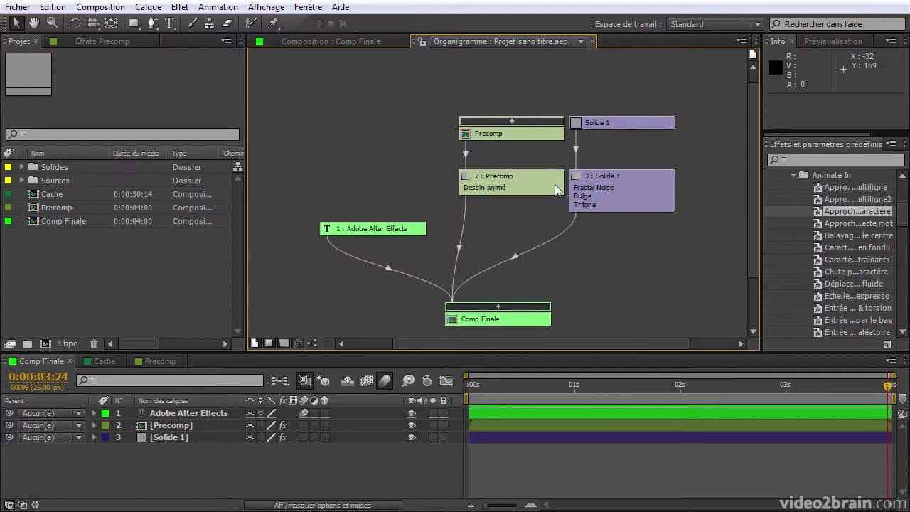
drag(503, 186, 487, 186)
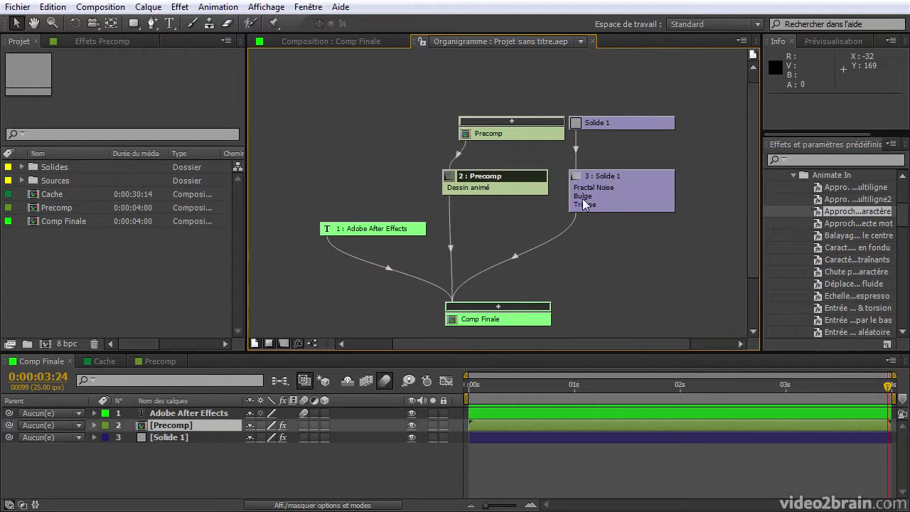
drag(601, 205, 621, 209)
Step: Move the Solide 1 source node down-right and switch to the Organigramme : Comp Finale flowchart
drag(618, 122, 640, 149)
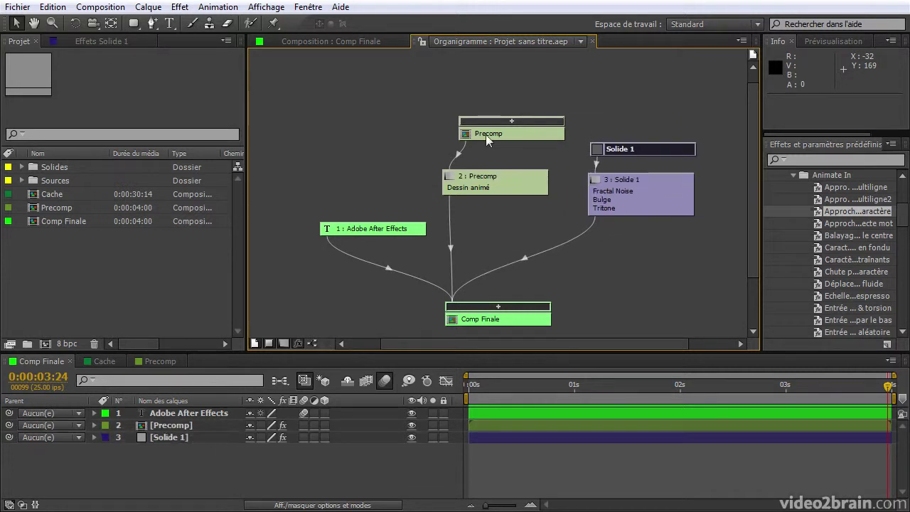
click(630, 189)
key(ctrl+shift+F11)
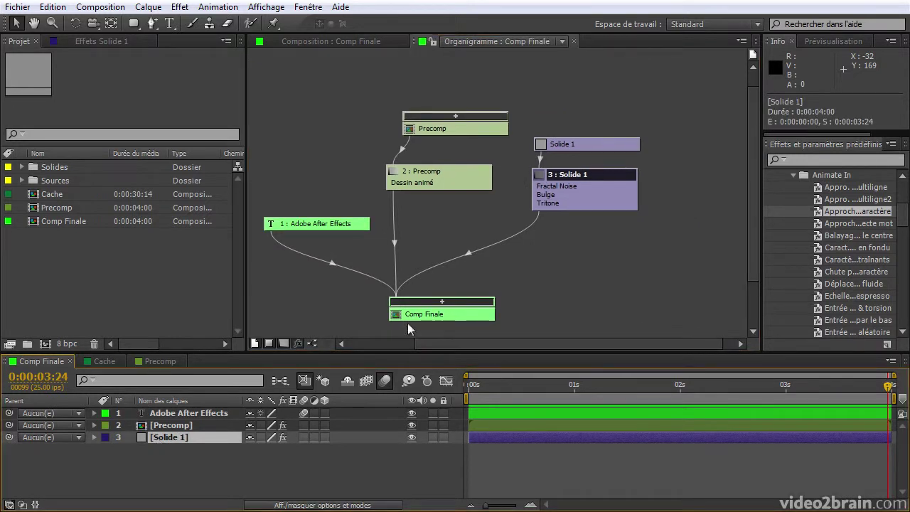
Step: Open Solide 1 as footage, check its label colour without changing it, and expand the Solides folder
click(468, 40)
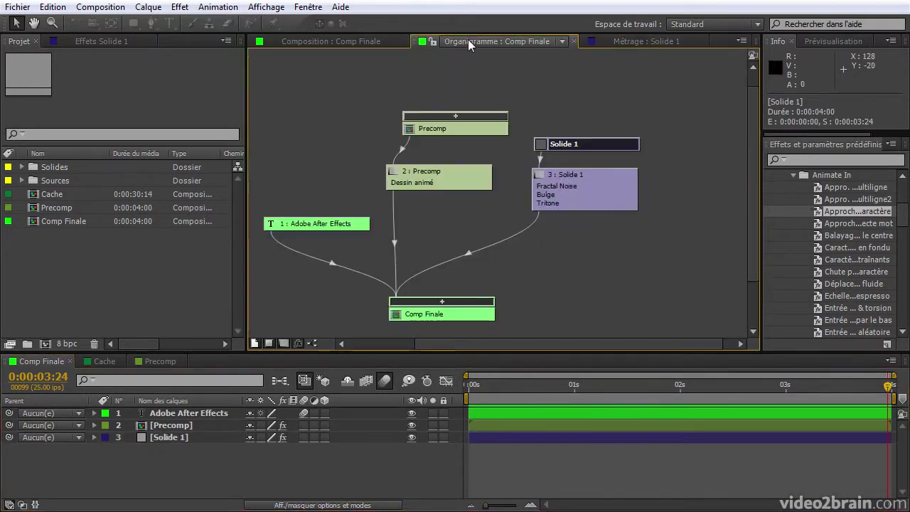
click(574, 144)
click(607, 108)
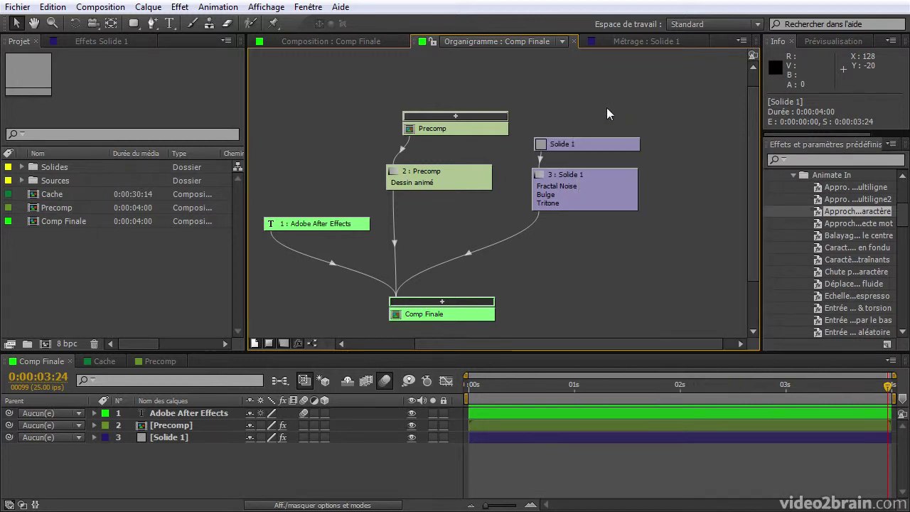
click(22, 167)
Step: Rearrange the Precomp and Solide 1 nodes and expand Precomp's tree to show its sources
mouse_move(434, 180)
mouse_down()
mouse_move(450, 226)
mouse_move(443, 242)
mouse_up()
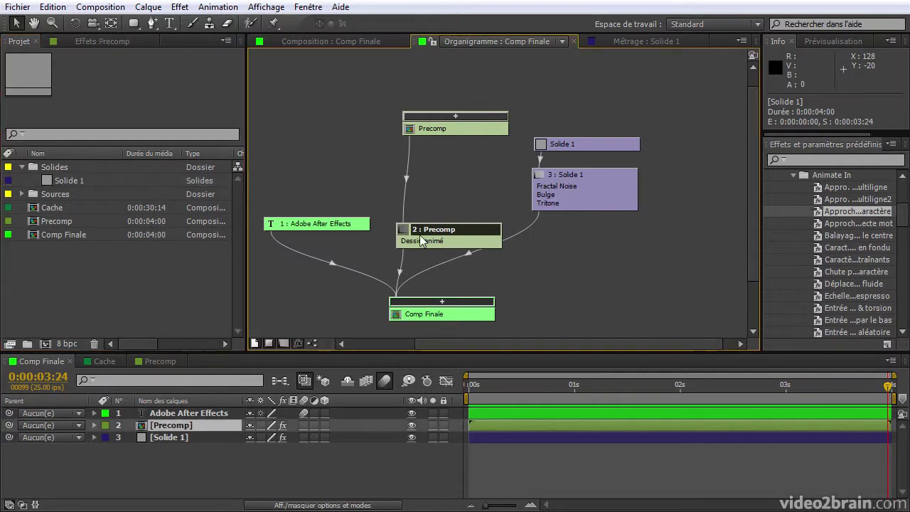
click(438, 129)
mouse_move(439, 133)
mouse_down()
mouse_move(431, 175)
mouse_move(470, 196)
mouse_up()
click(414, 160)
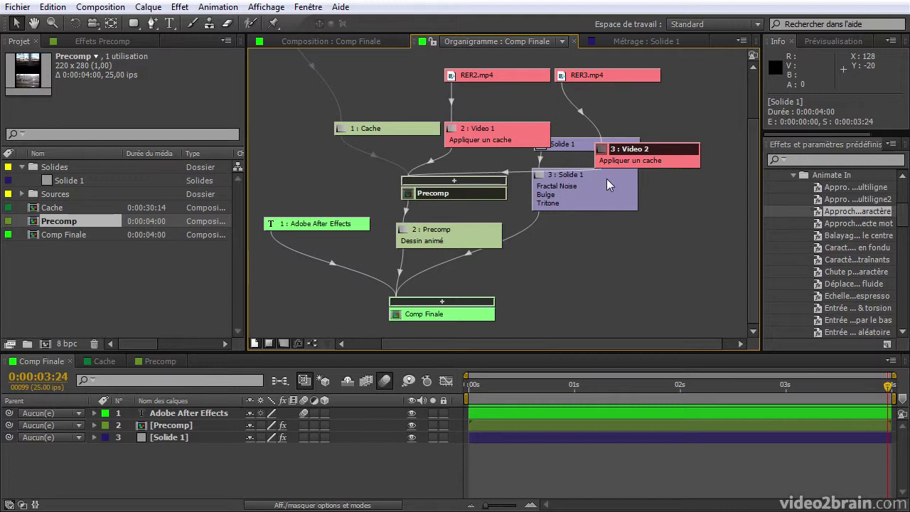
drag(606, 179, 631, 231)
click(458, 192)
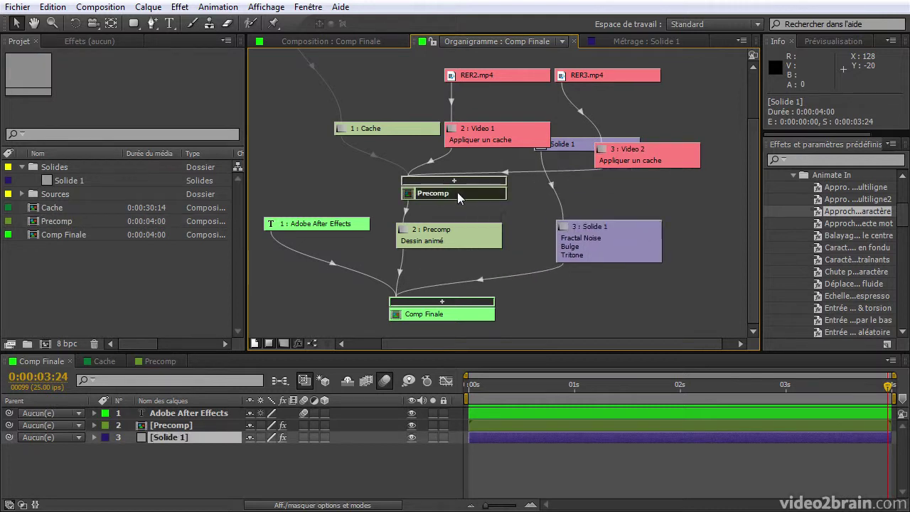
Step: Open Precomp's flowchart and rearrange its Cache, Video 1, Video 2, RER2.mp4 and RER3.mp4 nodes
double_click(438, 192)
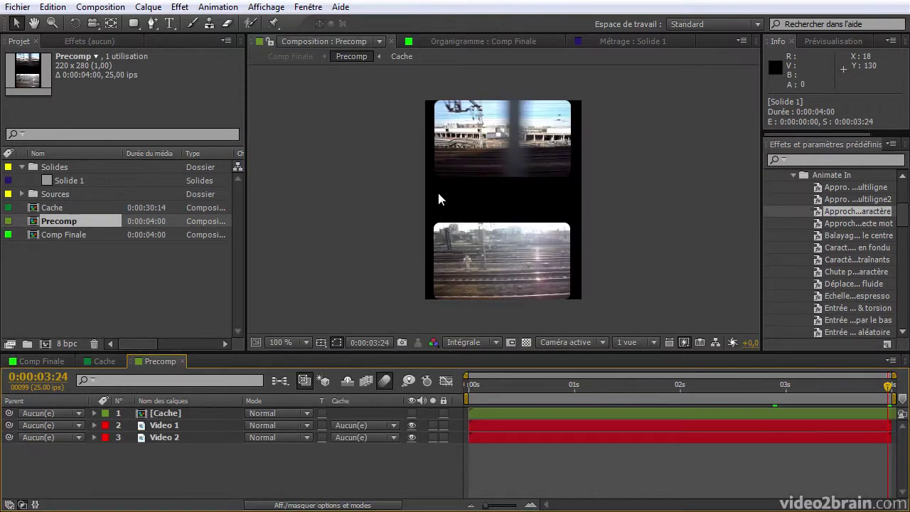
click(715, 342)
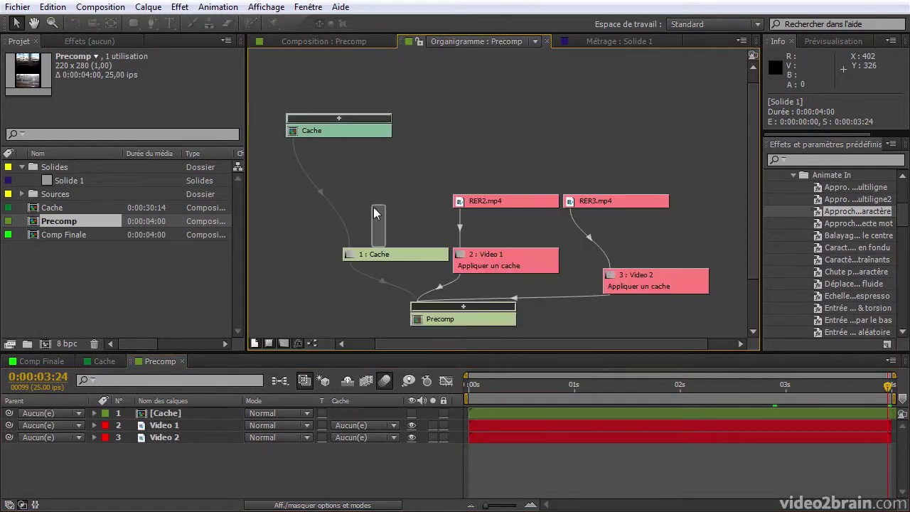
drag(393, 258, 367, 224)
drag(498, 201, 485, 152)
drag(502, 255, 495, 214)
drag(621, 282, 581, 234)
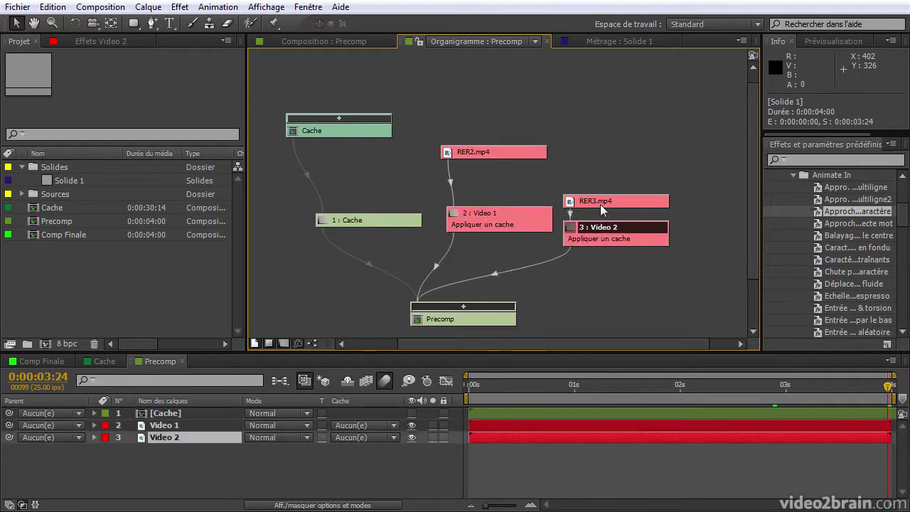
drag(600, 204, 611, 158)
drag(497, 152, 517, 156)
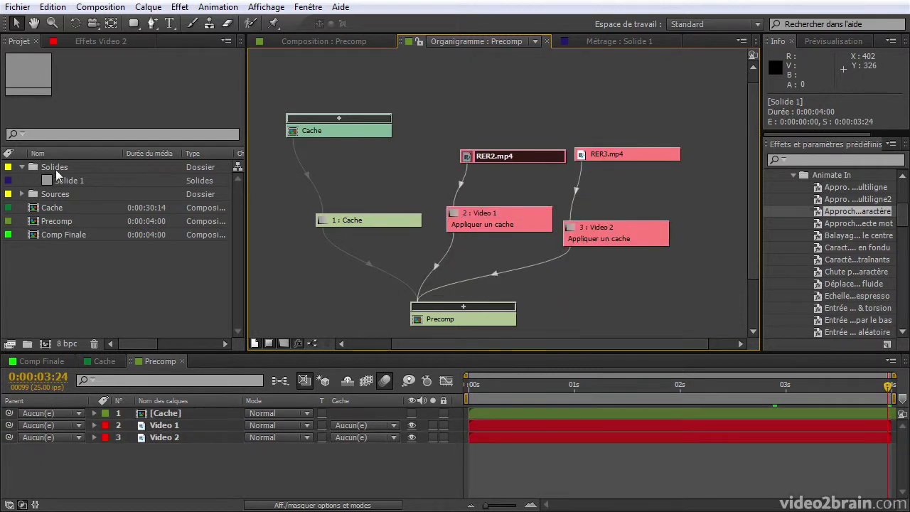
drag(361, 219, 359, 239)
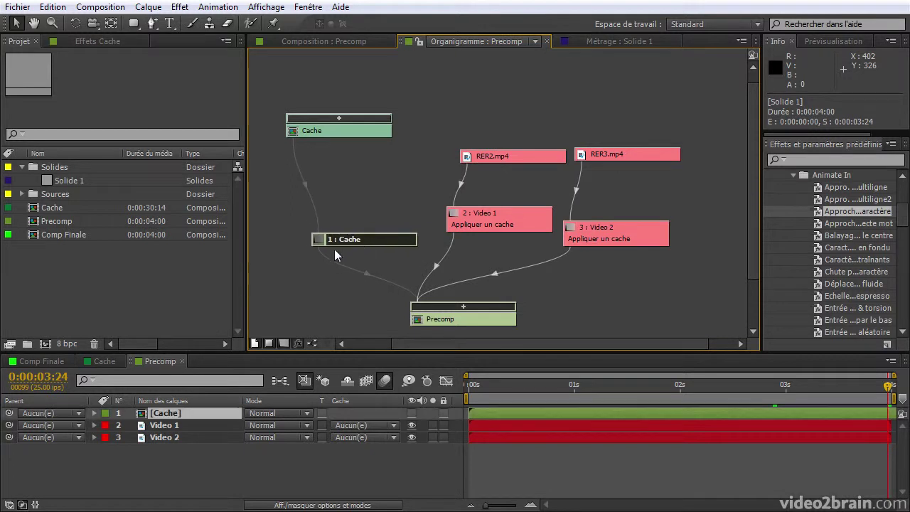
Step: Expand the Cache node to reveal Calque de forme 1 above it, then close the Precomp flowchart
drag(339, 118, 354, 162)
click(354, 162)
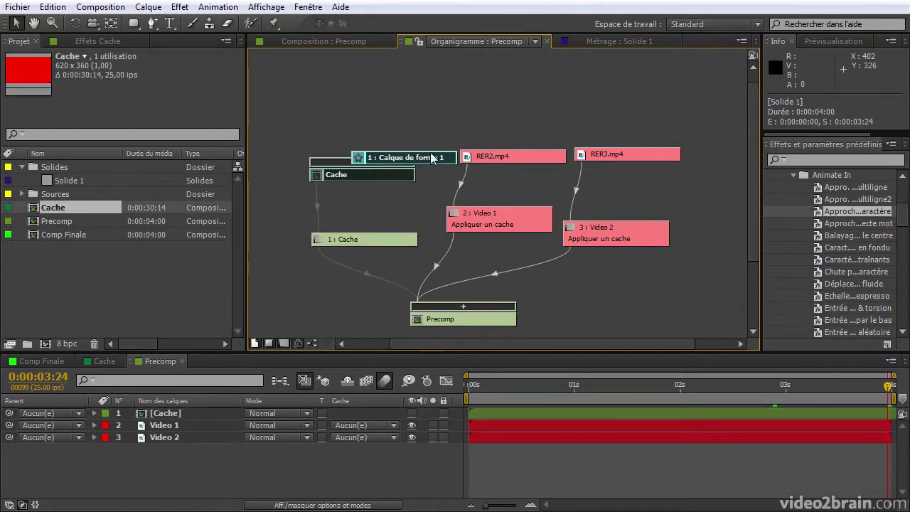
drag(411, 161, 390, 126)
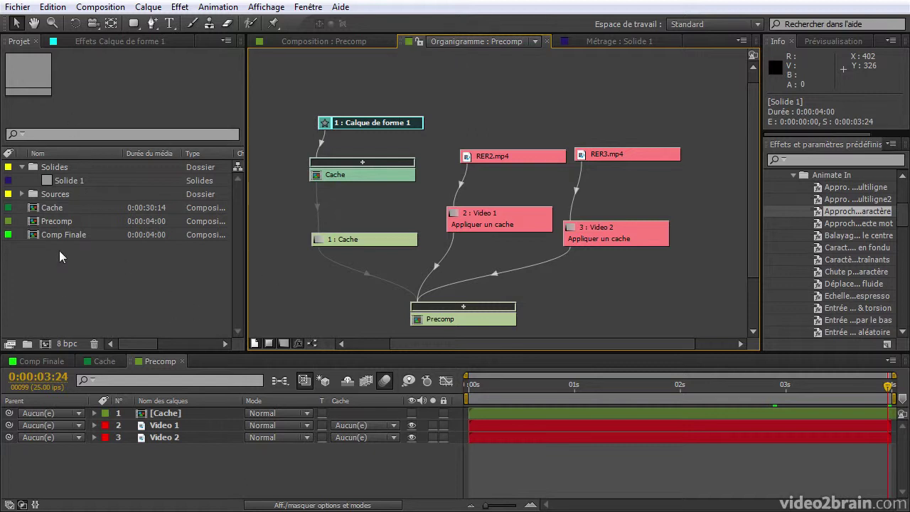
click(546, 40)
Step: Close the Solide 1 footage view and switch the viewer back to Comp Finale
click(522, 42)
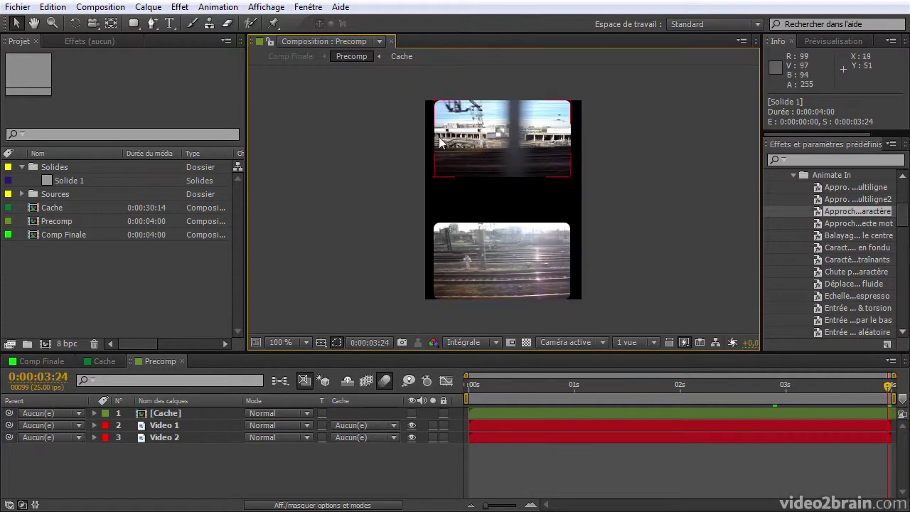
click(52, 362)
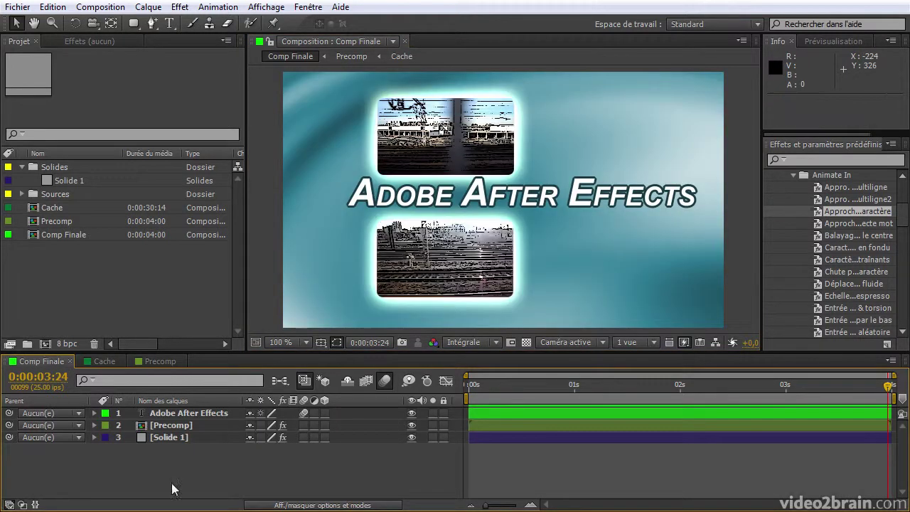